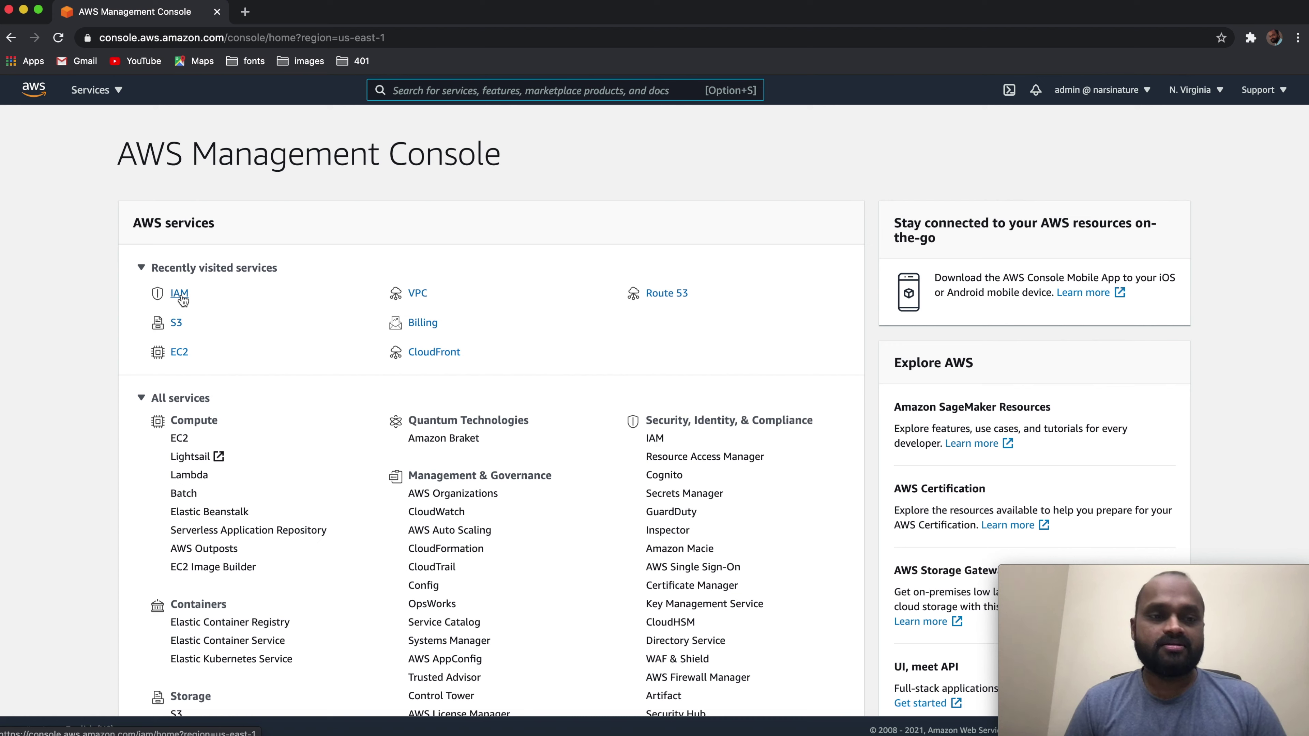
Step: Go from IAM to the empty Groups list and start a new group
left_click(179, 293)
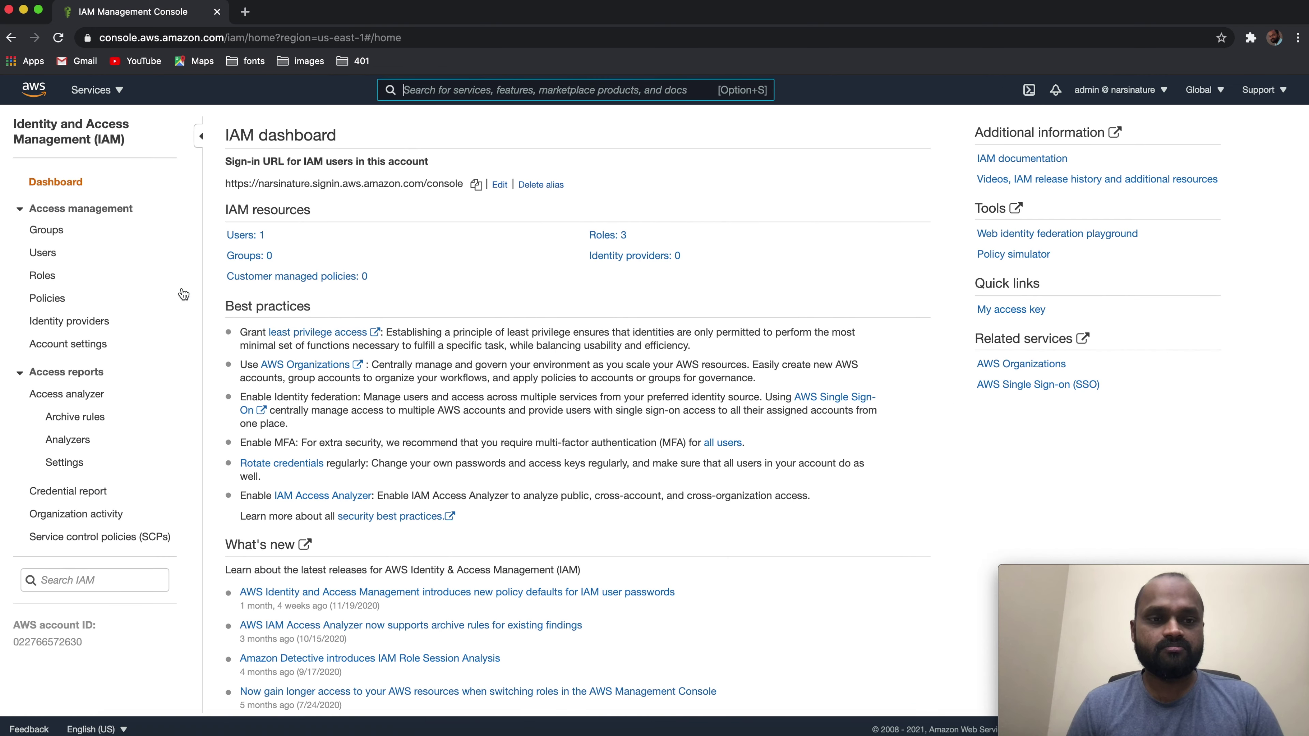
left_click(51, 230)
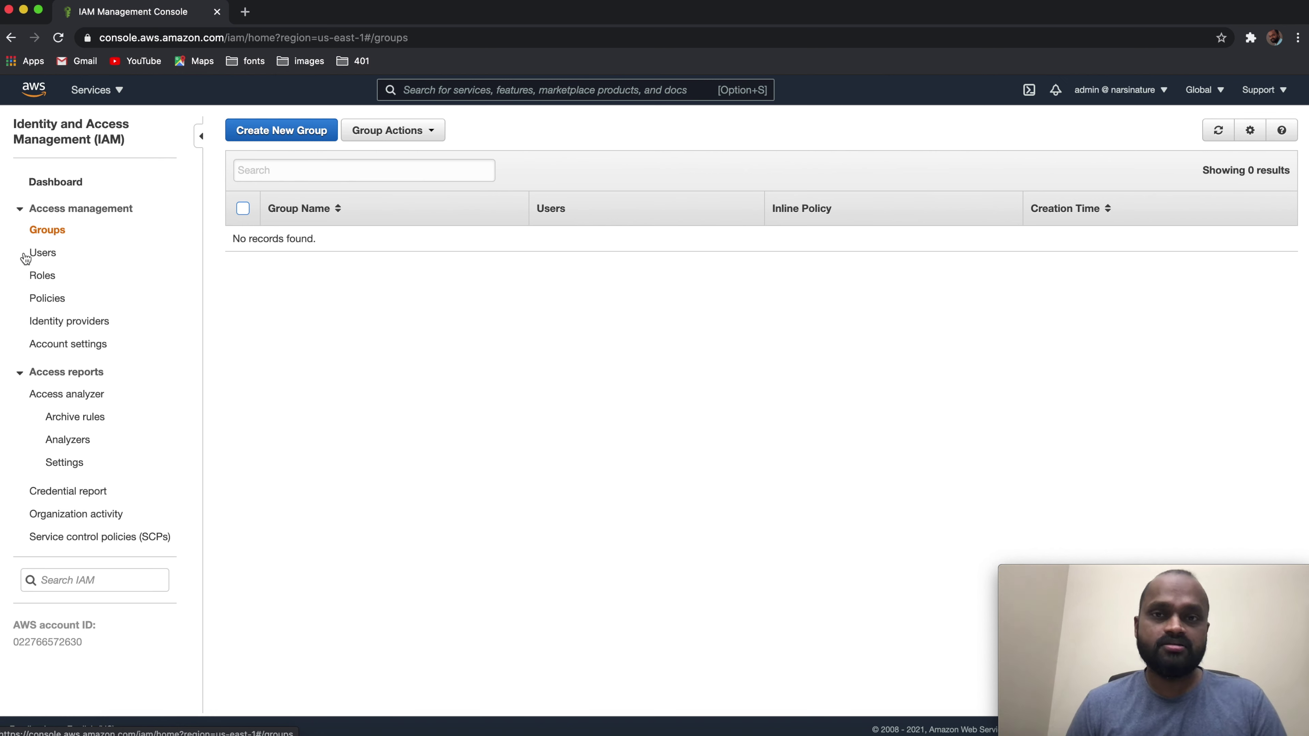
left_click(249, 131)
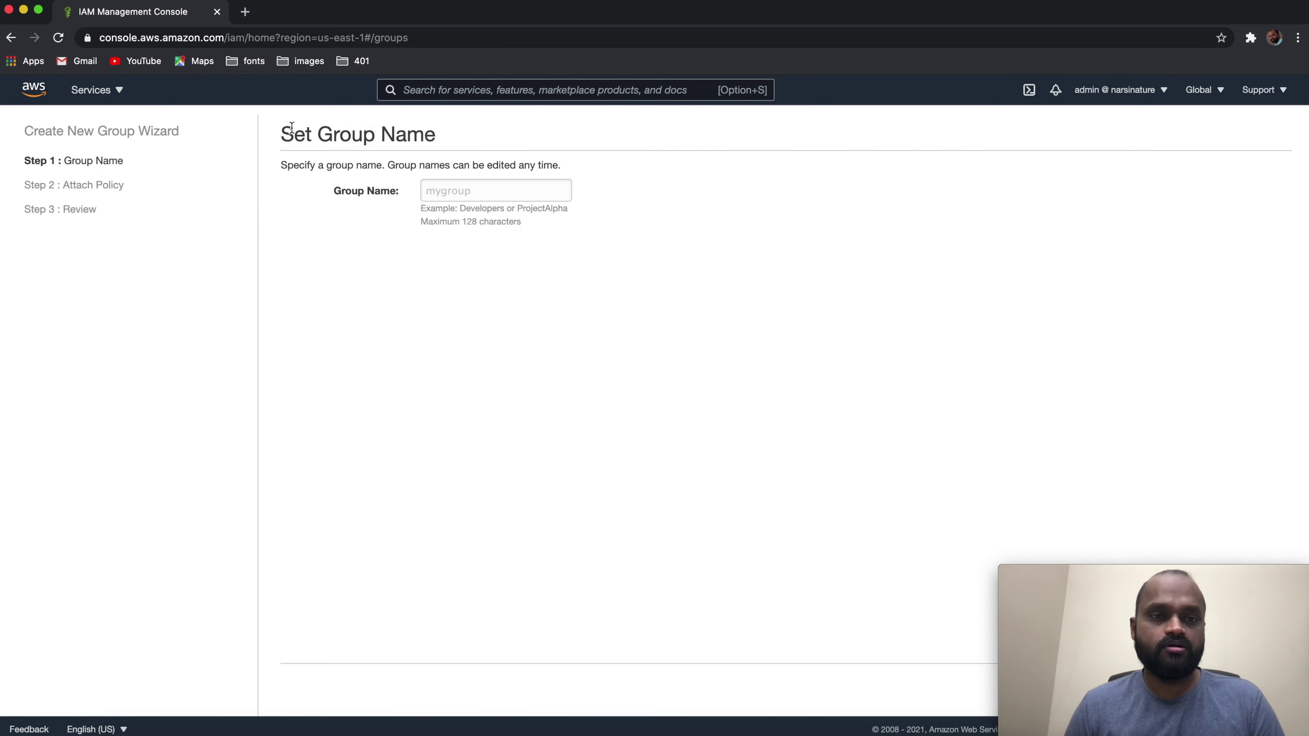
Step: Name the new group 'testngroup' and continue to policy selection
left_click(506, 194)
type("test")
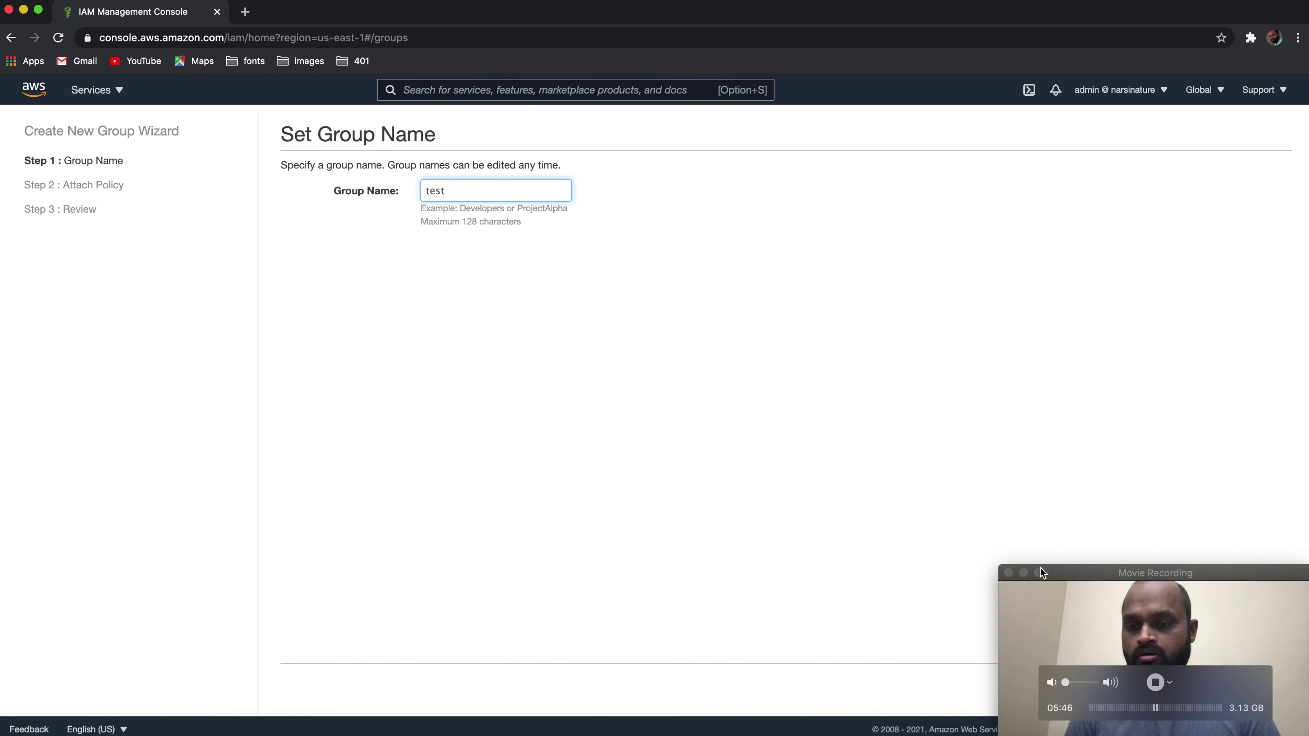
left_click(1026, 576)
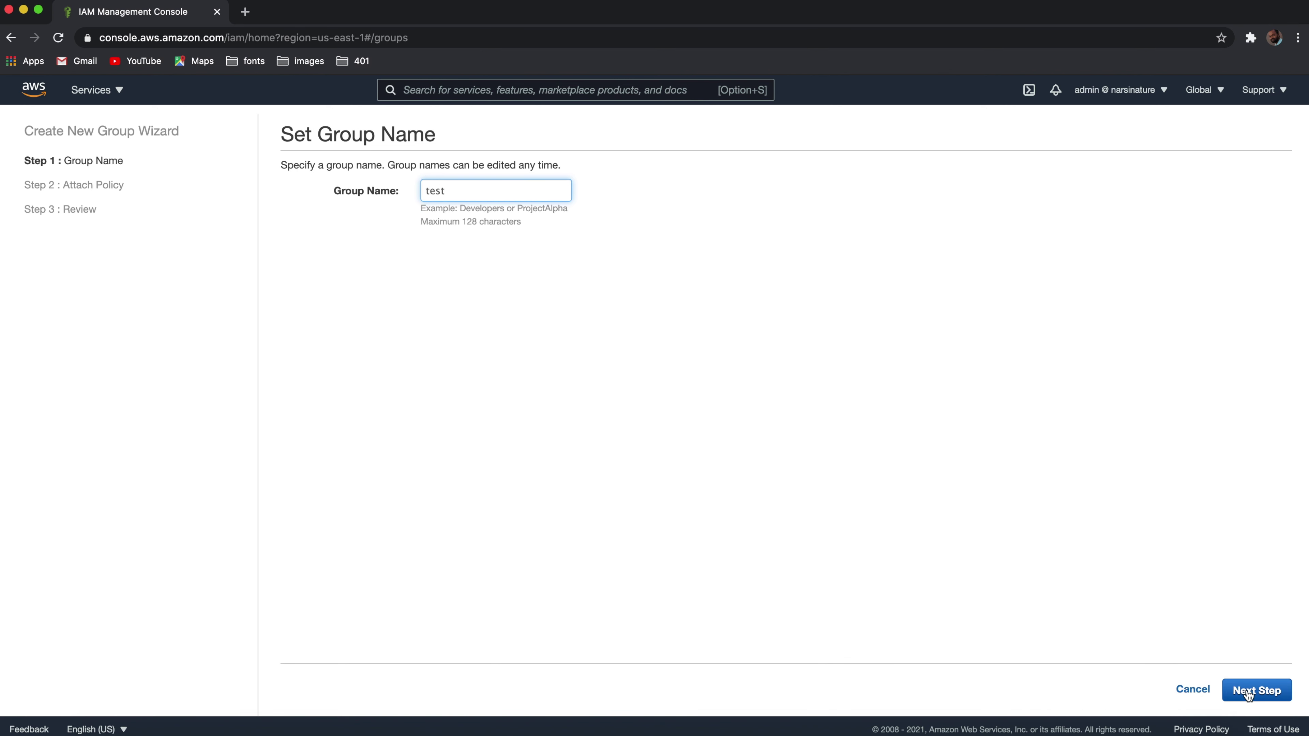
type("ngroup")
left_click(1253, 691)
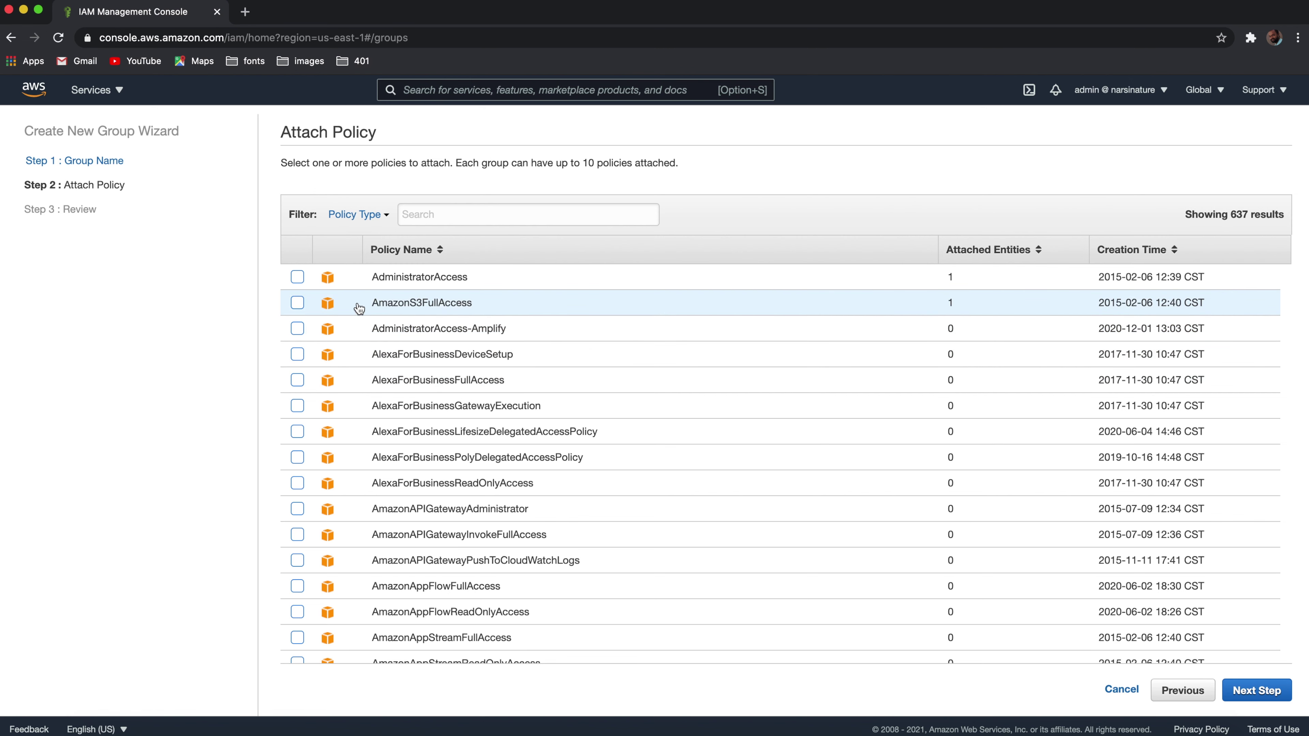
Step: Attach AmazonS3FullAccess and AmazonAthenaFullAccess, review, and create the group
left_click(299, 304)
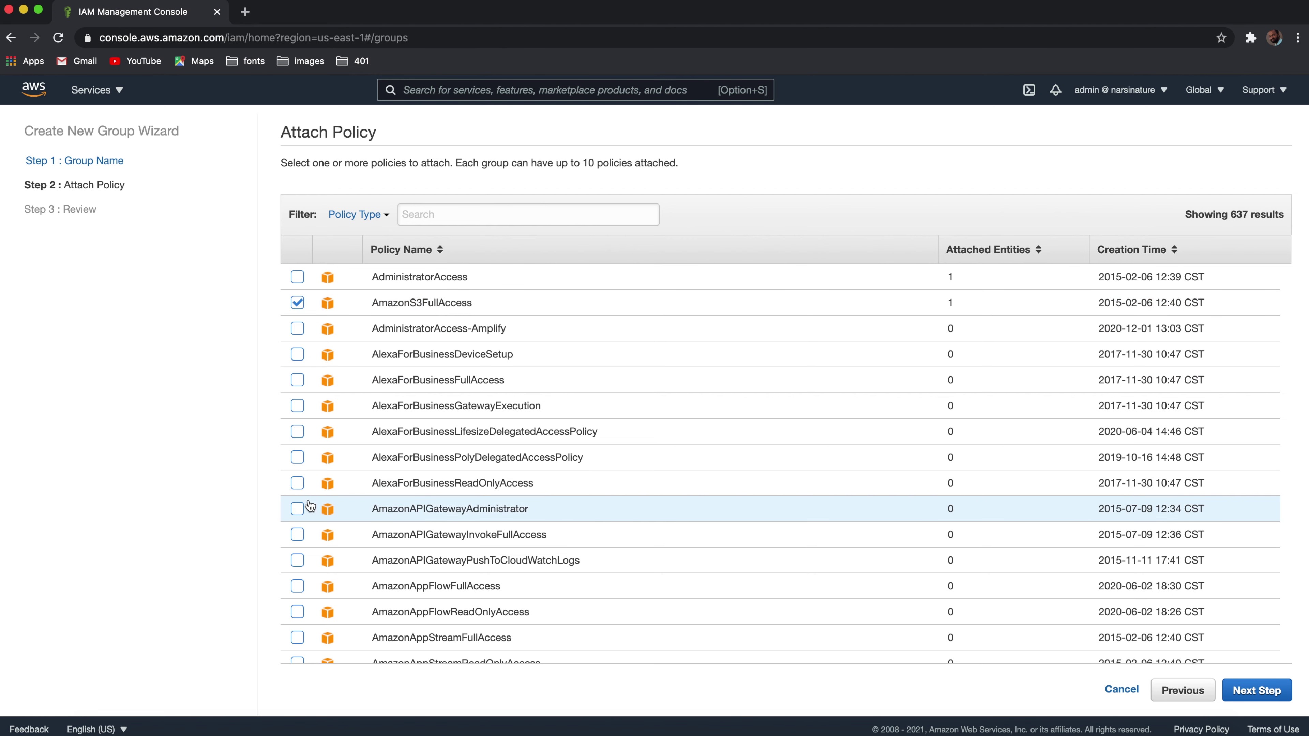
scroll(382, 503, "down", 5)
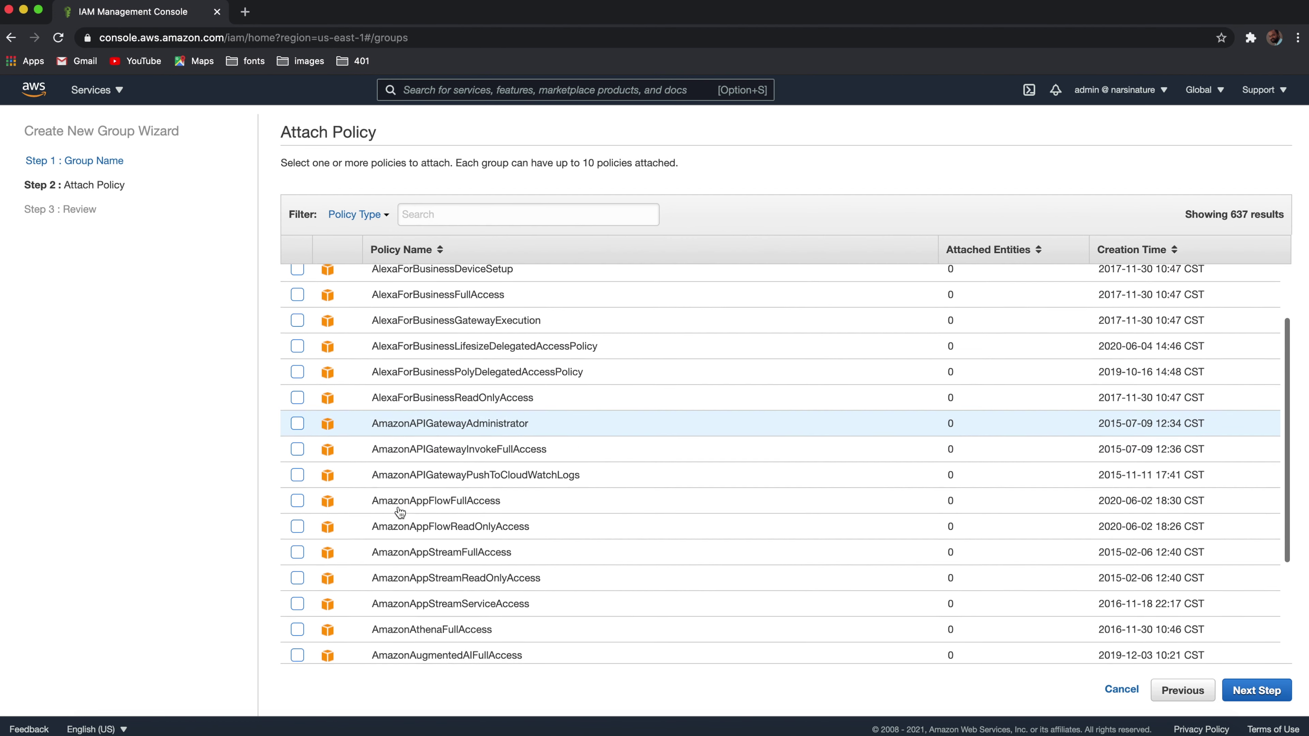
left_click(298, 537)
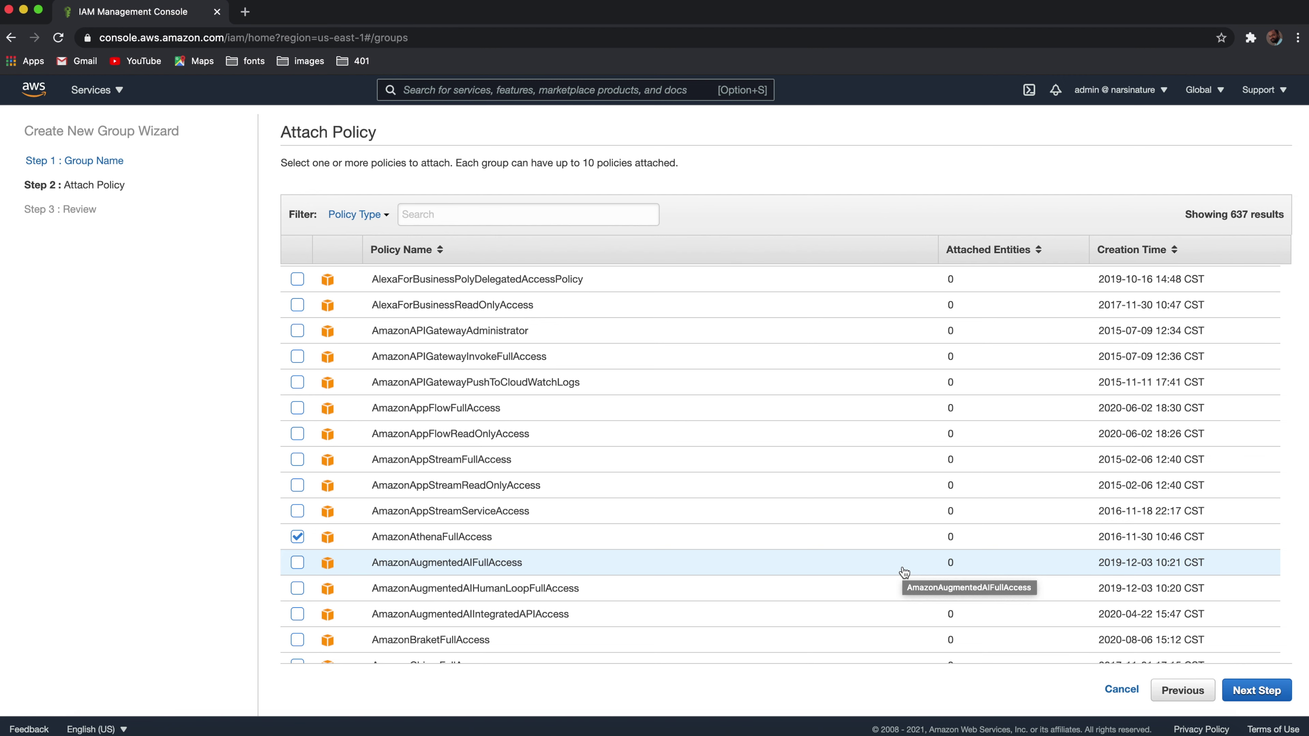
left_click(1248, 692)
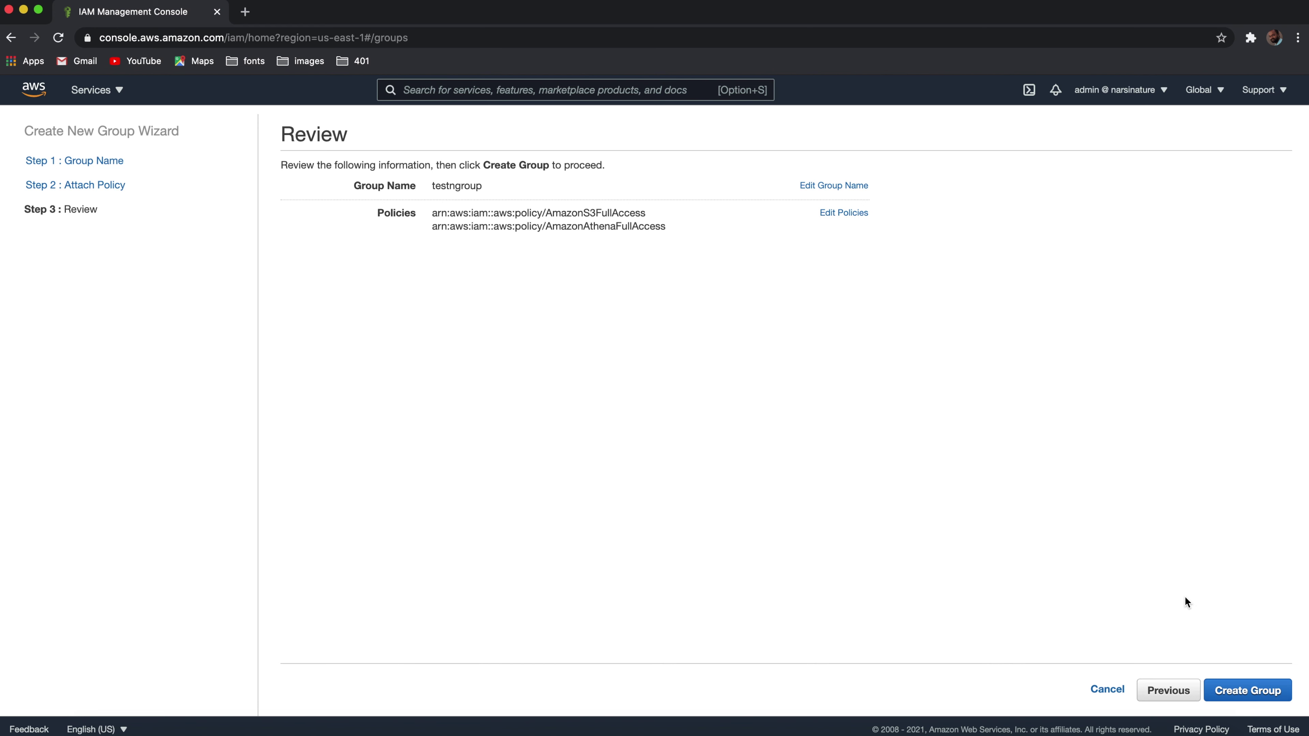
left_click(1228, 689)
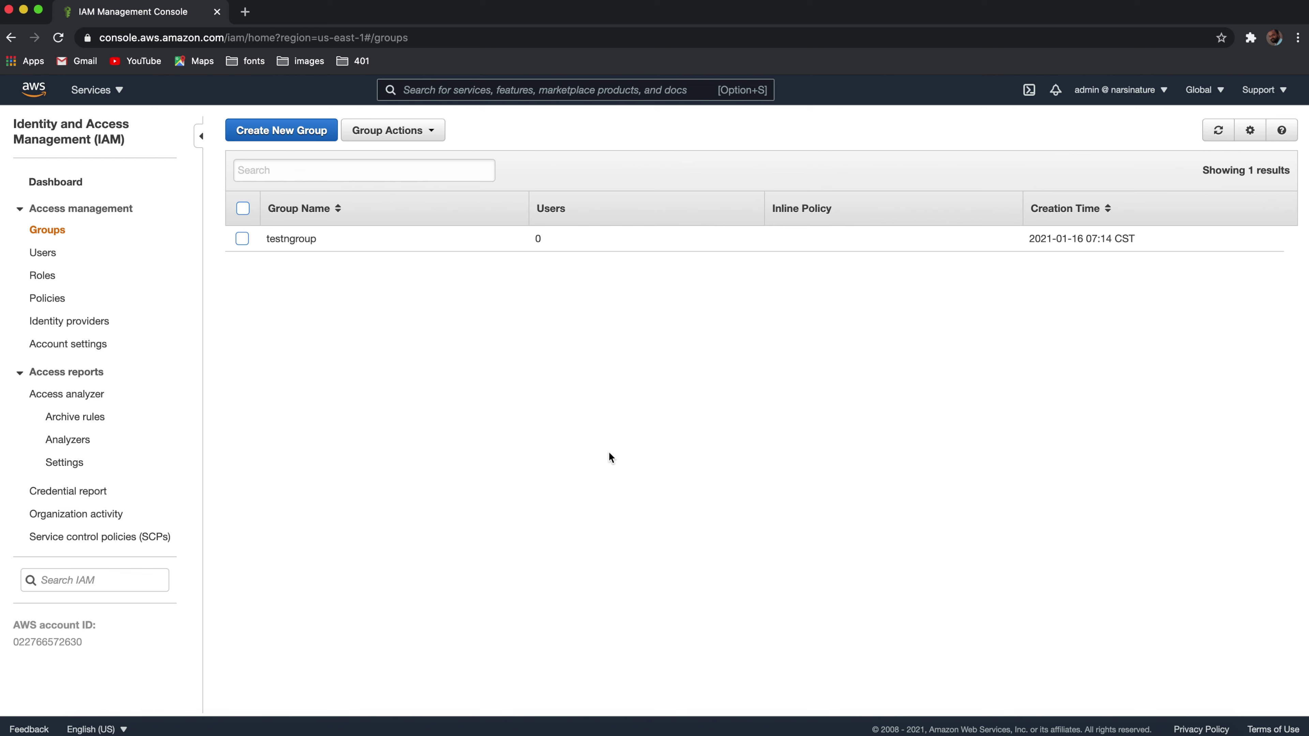
left_click(242, 240)
left_click(432, 129)
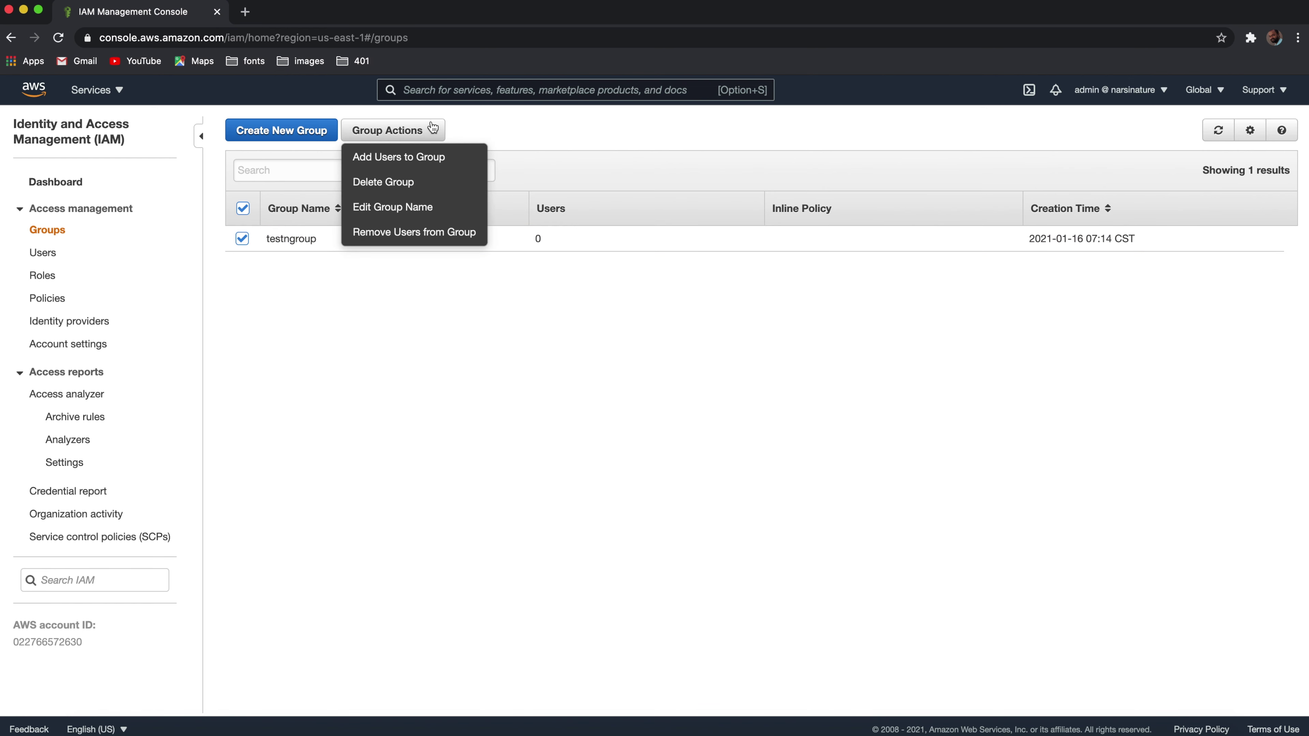
left_click(410, 157)
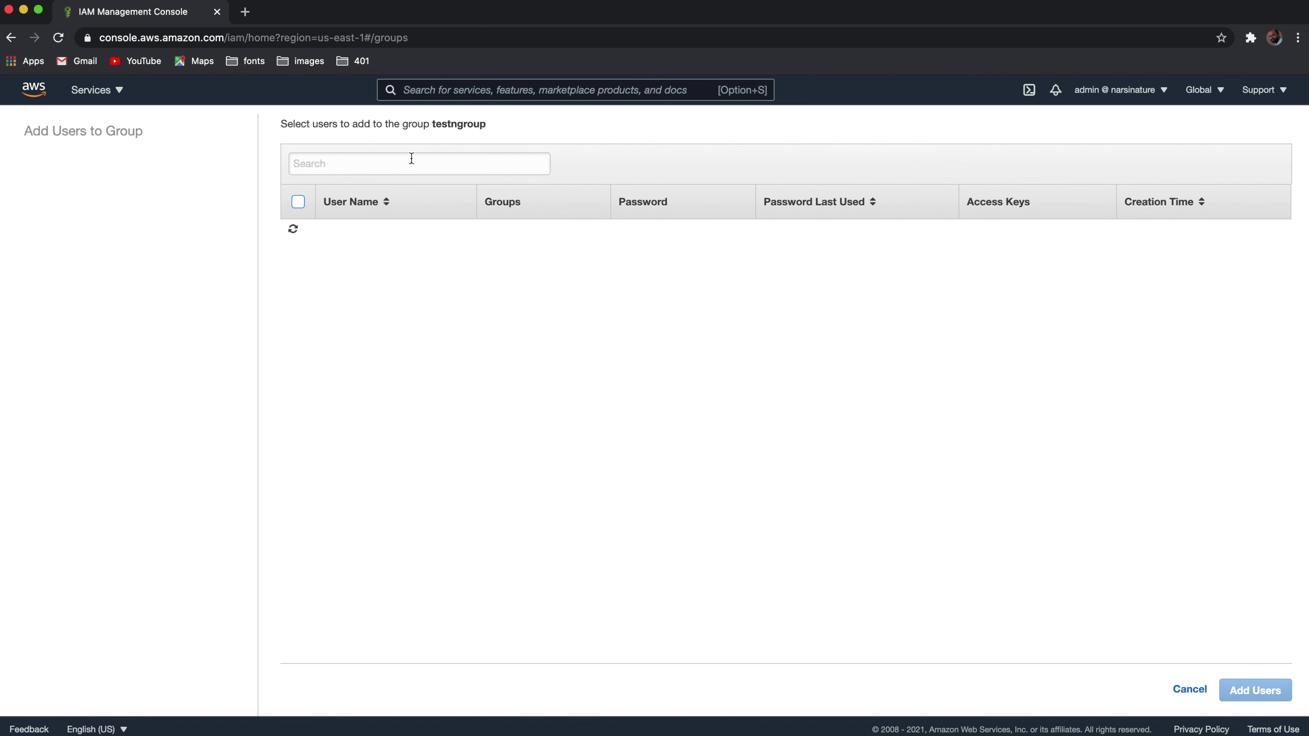
left_click(297, 232)
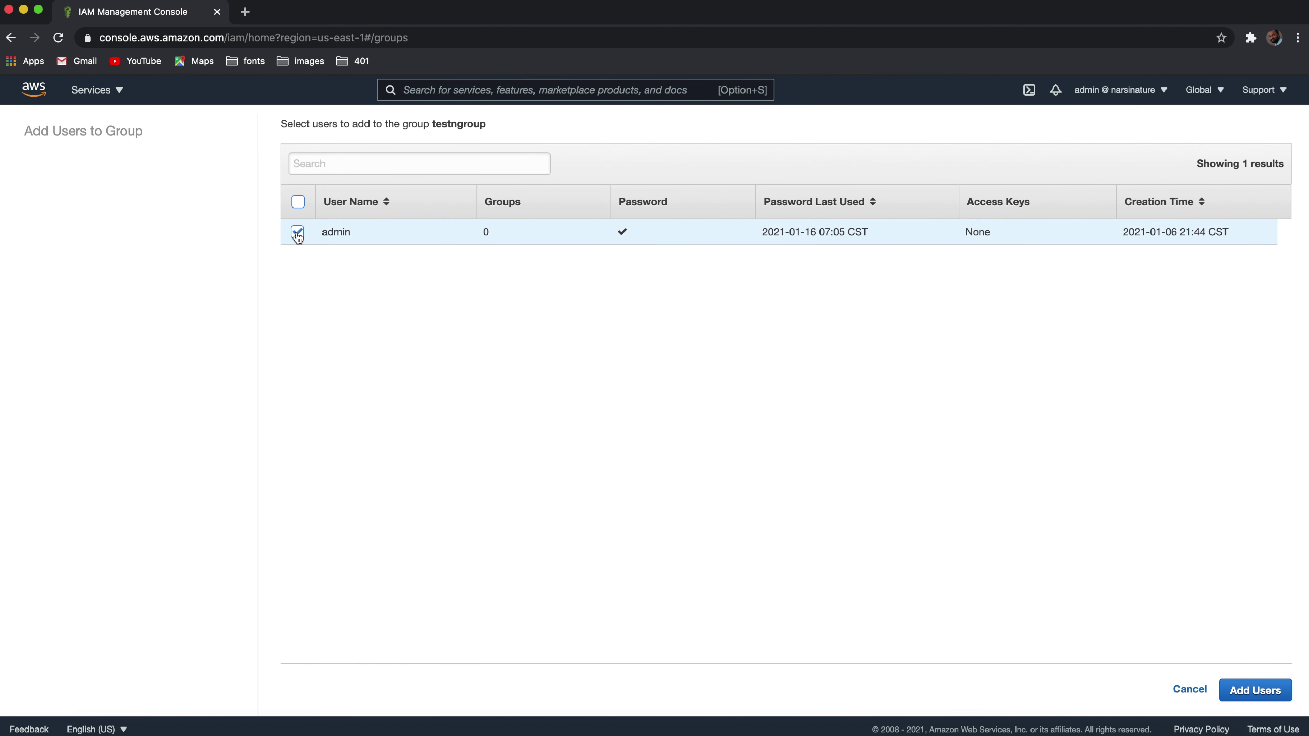
left_click(297, 232)
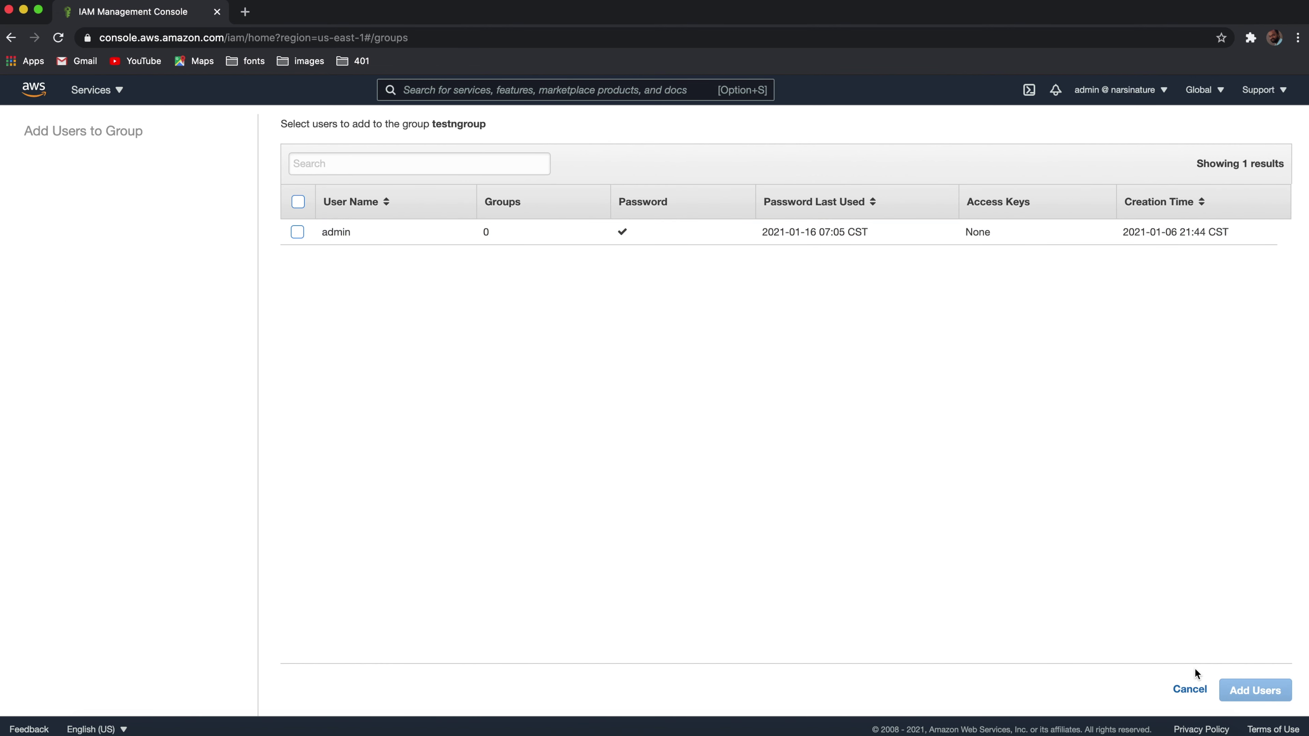
left_click(1189, 691)
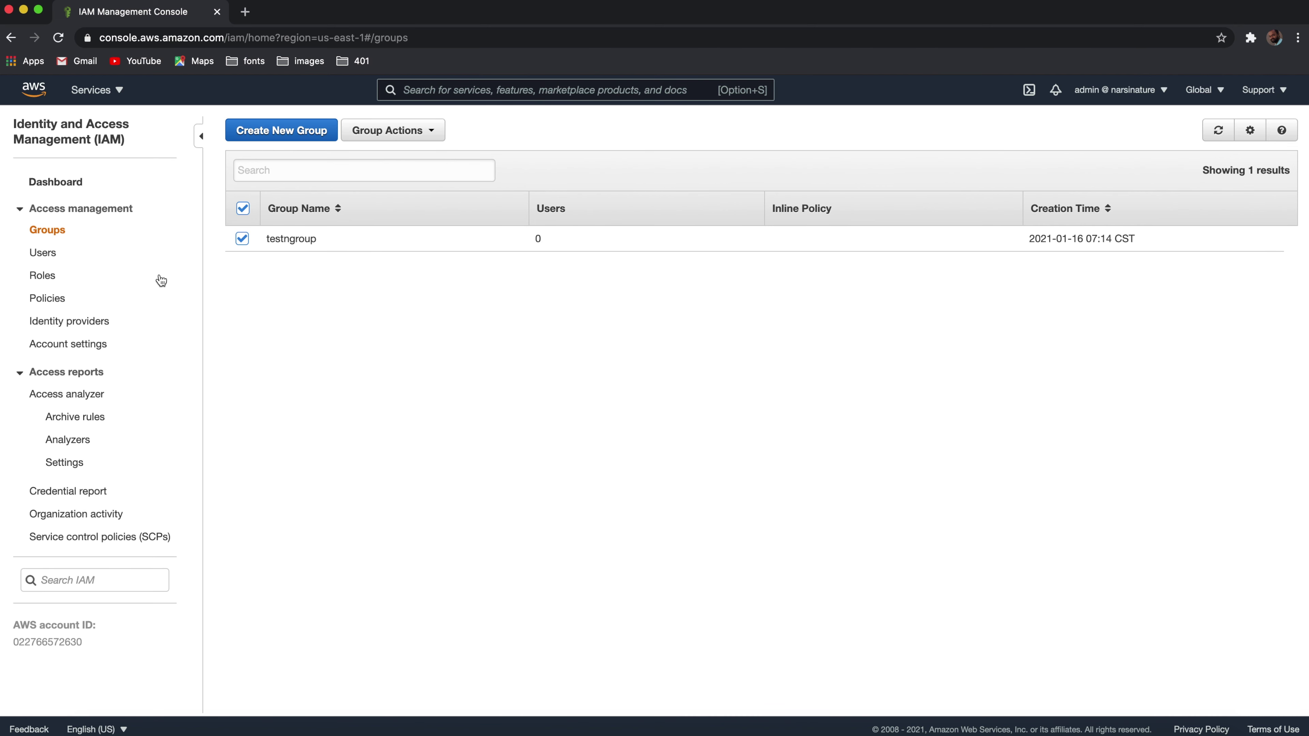
left_click(44, 253)
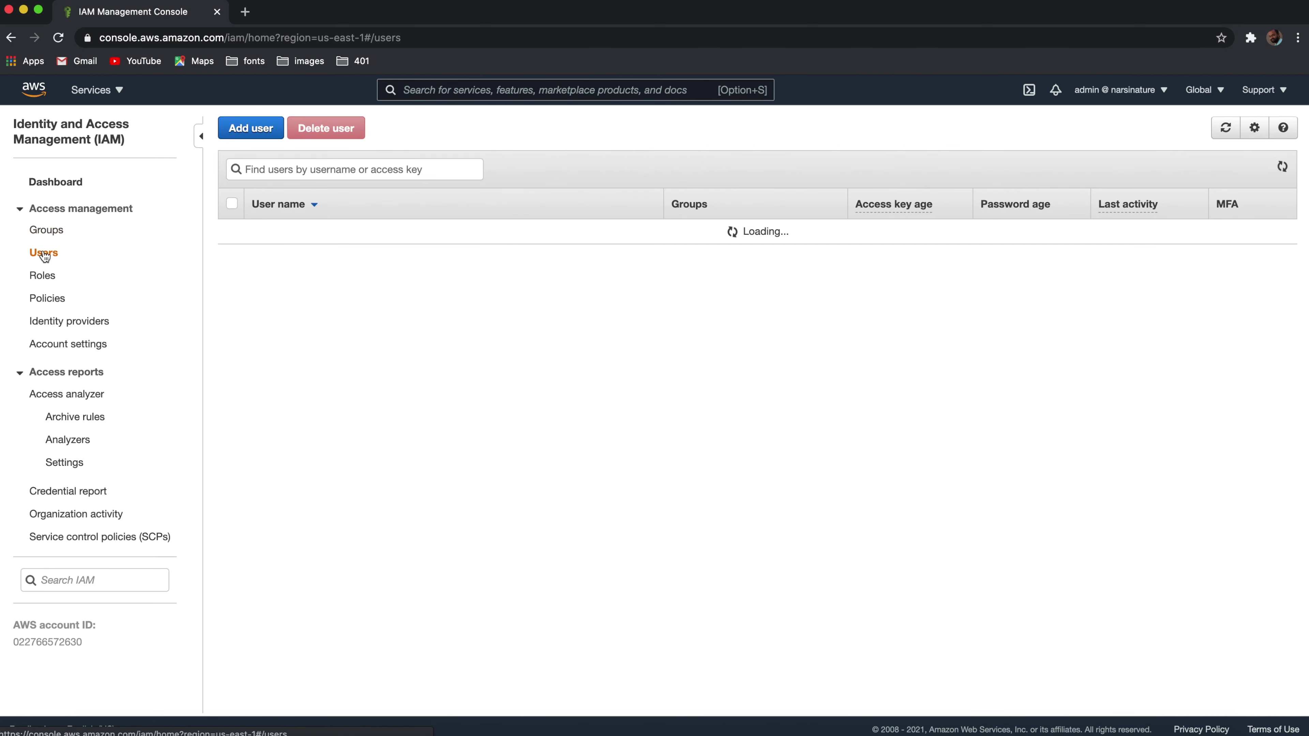
Step: Define user groupuserdemo with console access, a custom password, and no required password reset
left_click(255, 129)
left_click(548, 242)
type("groupuserdemo")
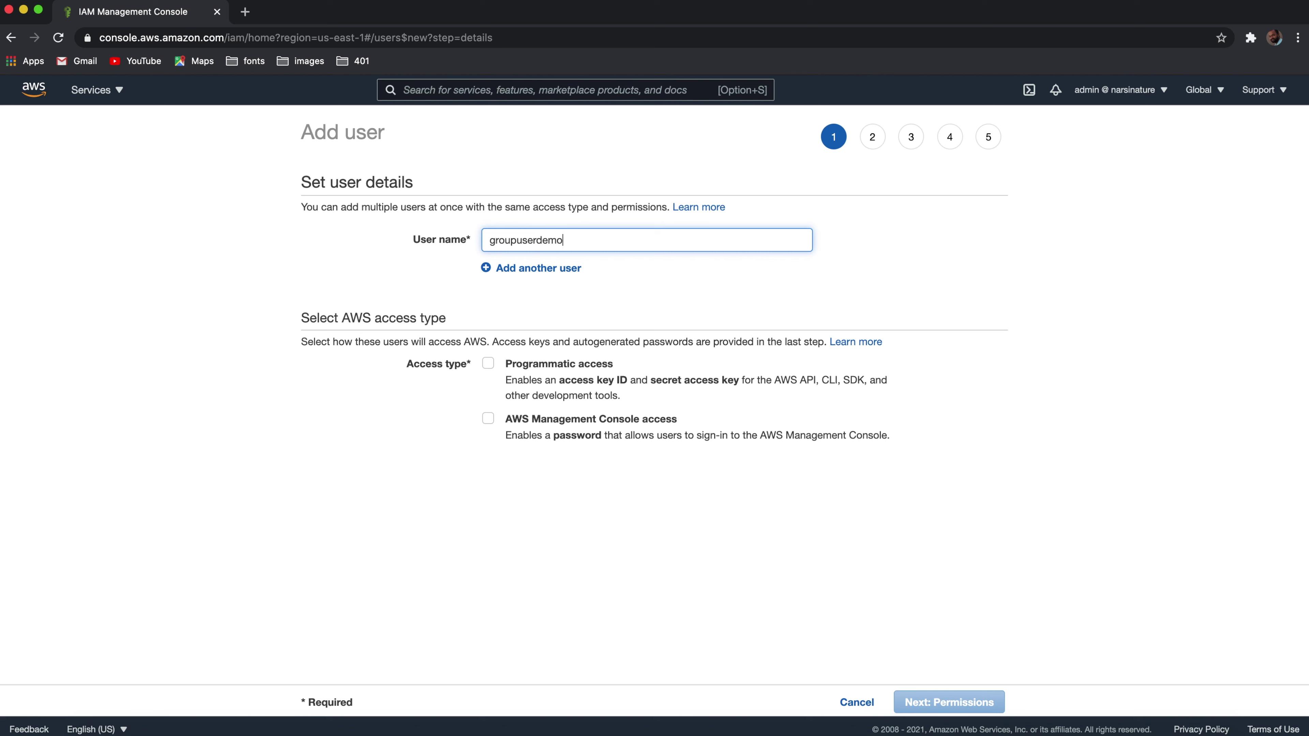
left_click(489, 418)
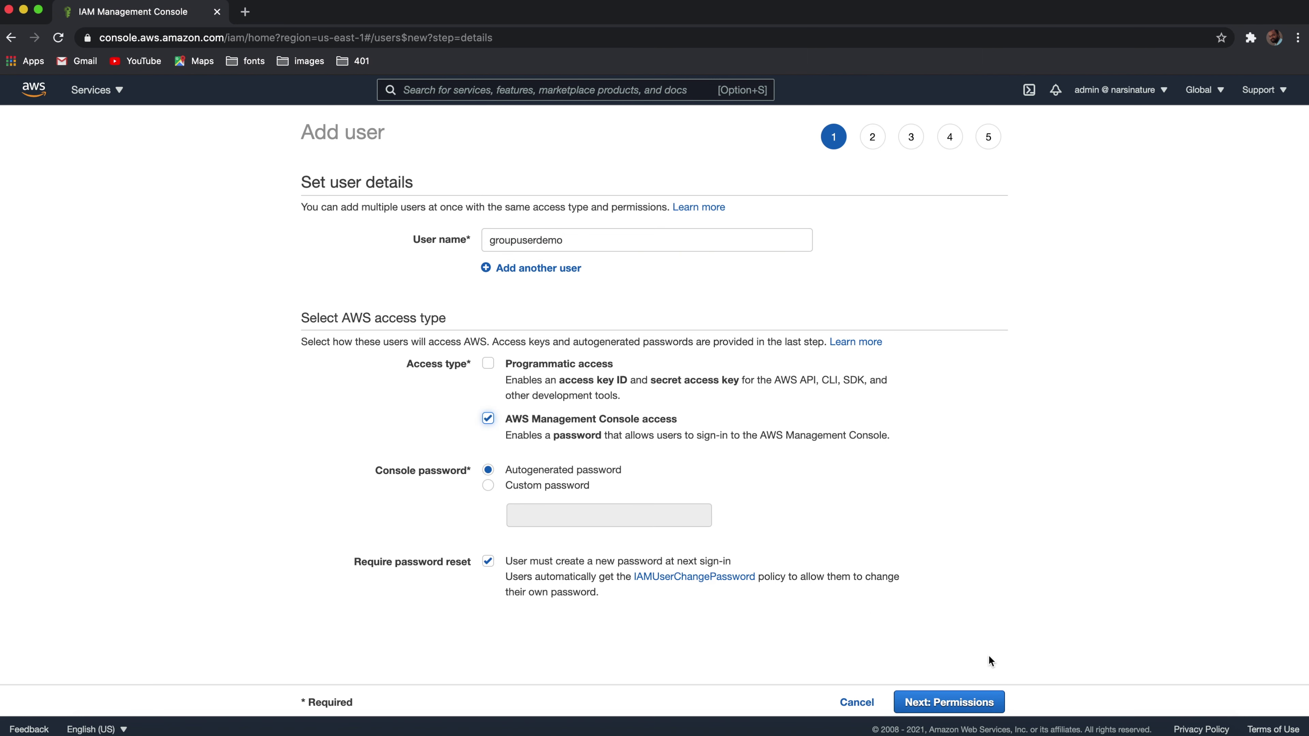
left_click(487, 485)
left_click(545, 517)
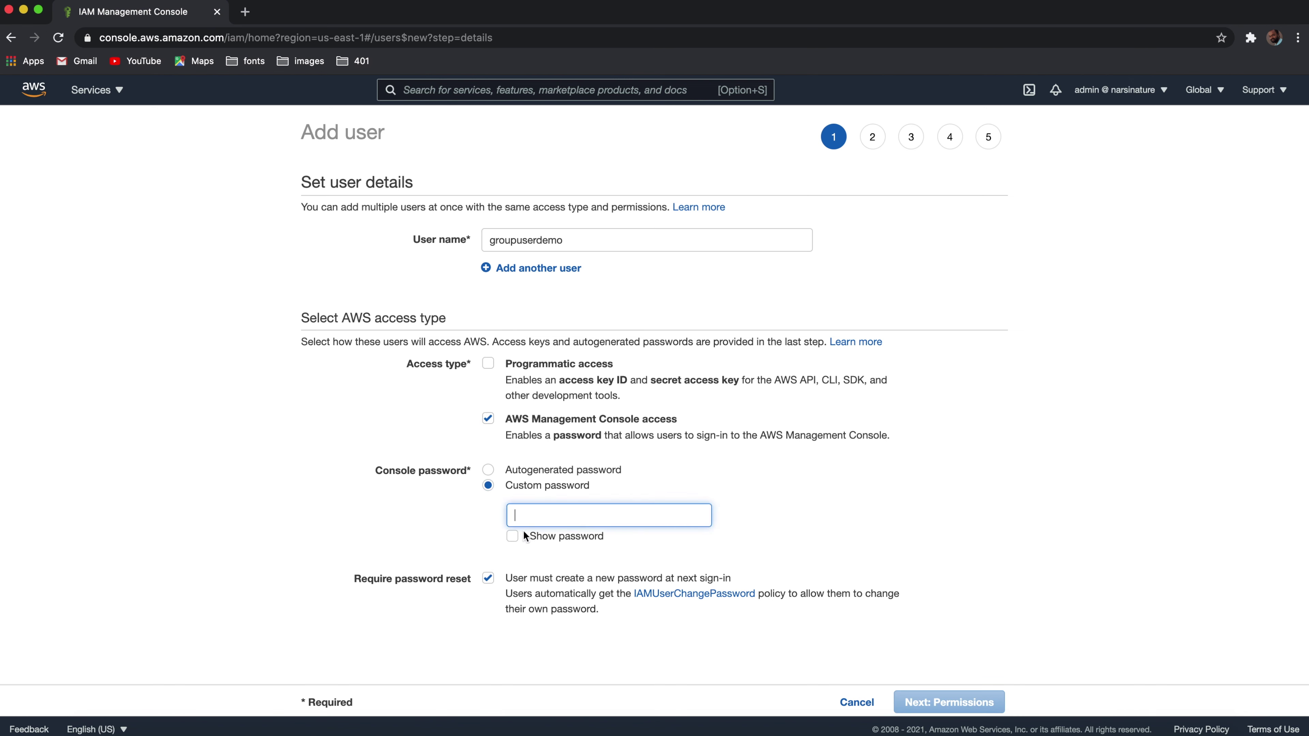
type("••••••••")
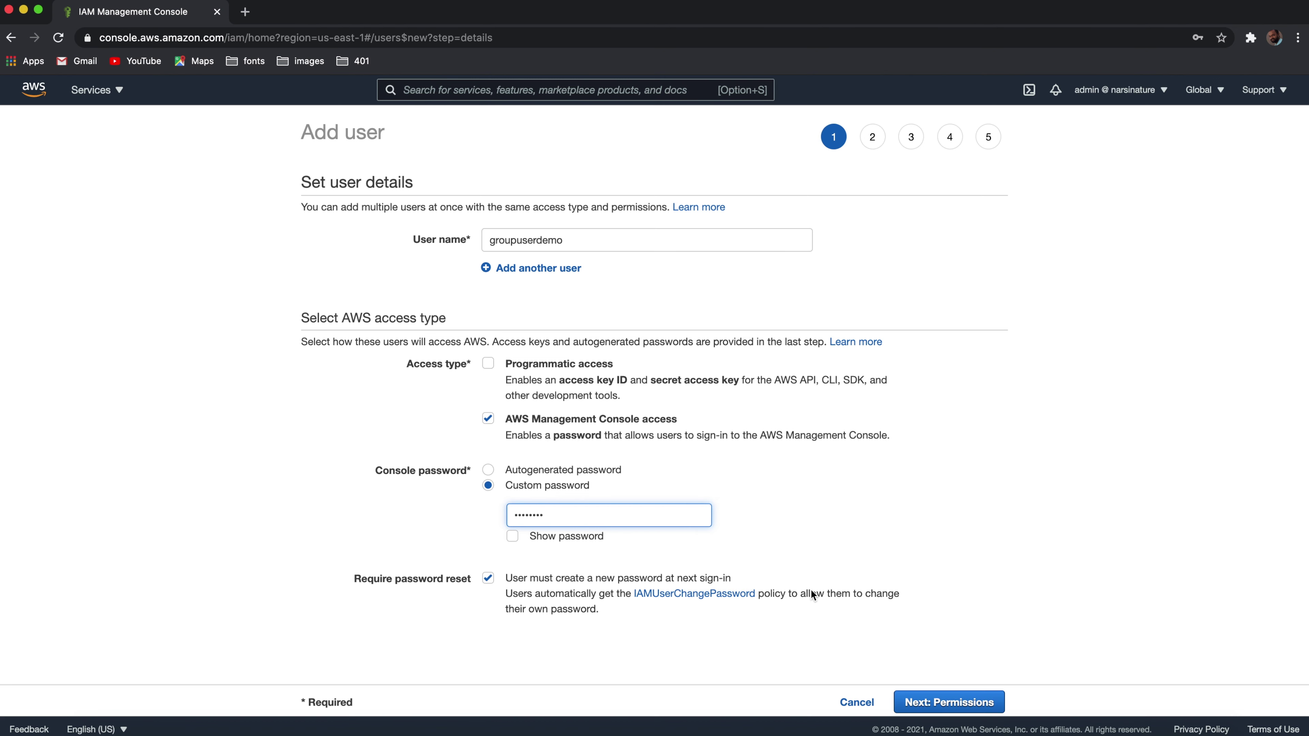
left_click(949, 703)
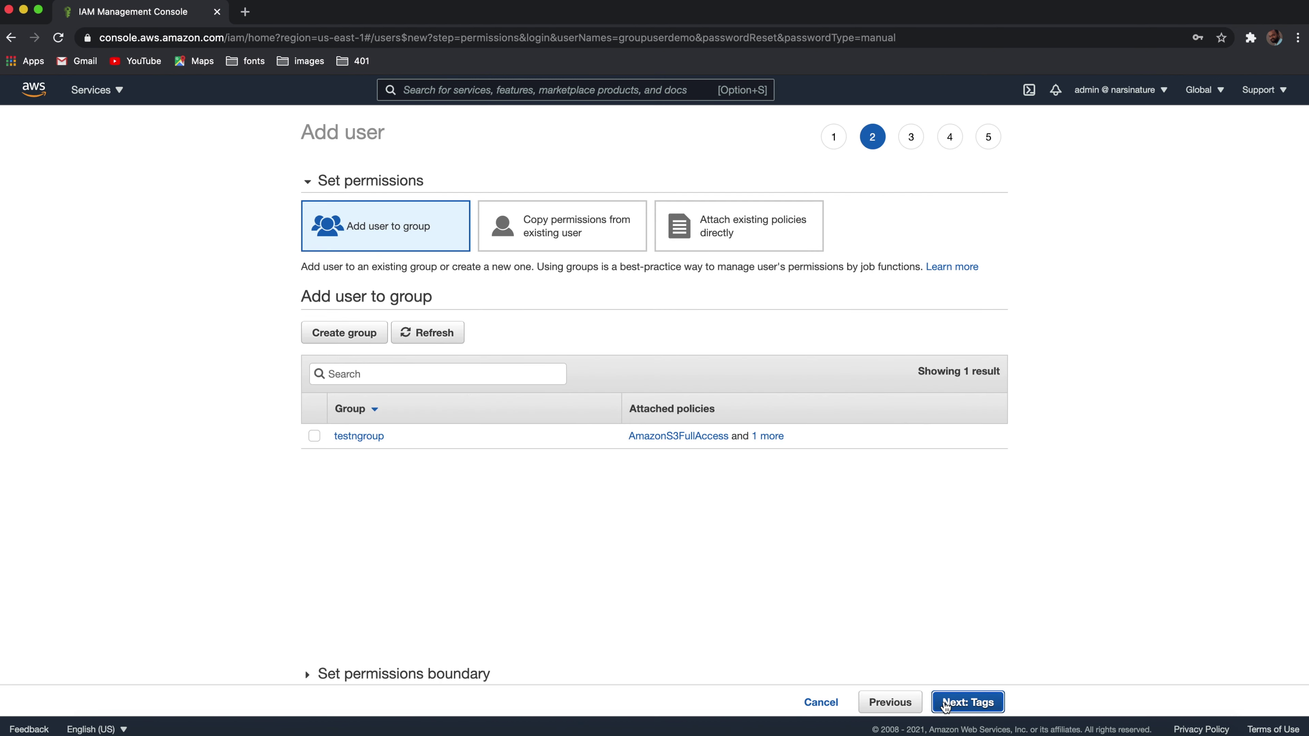
left_click(917, 702)
left_click(490, 579)
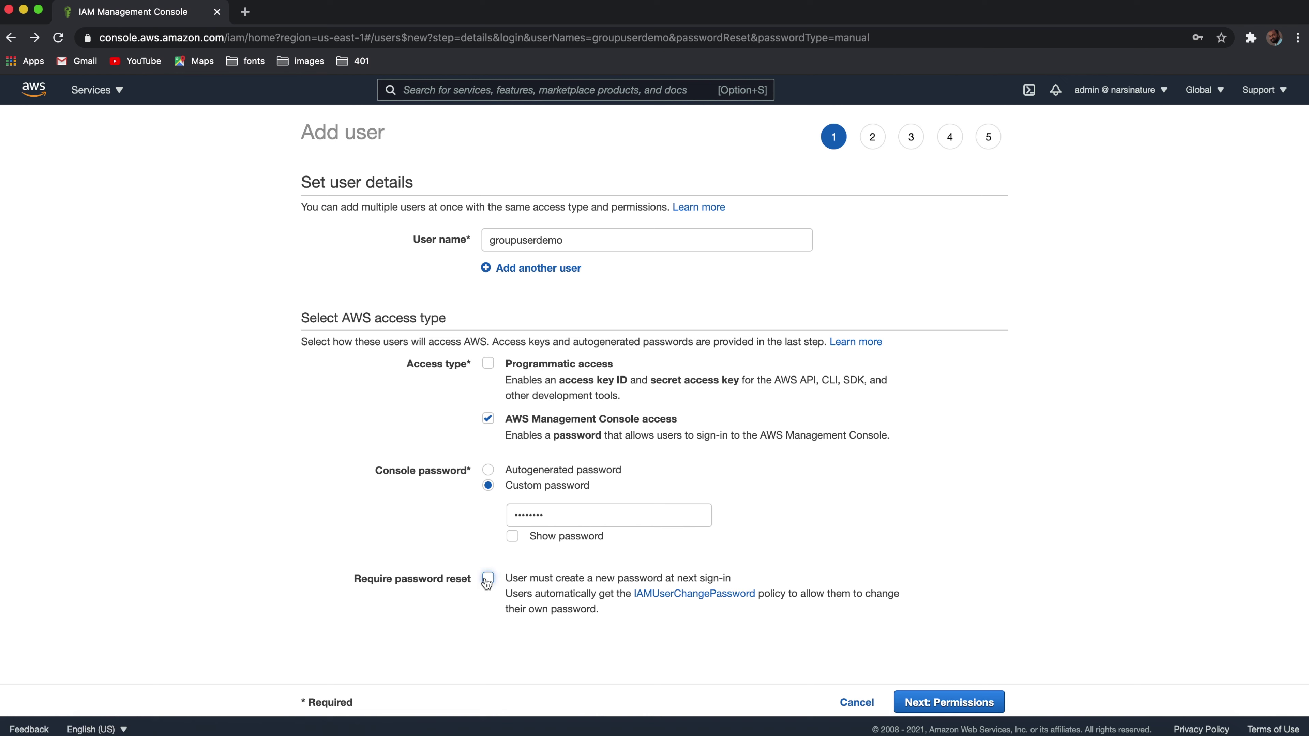
left_click(958, 703)
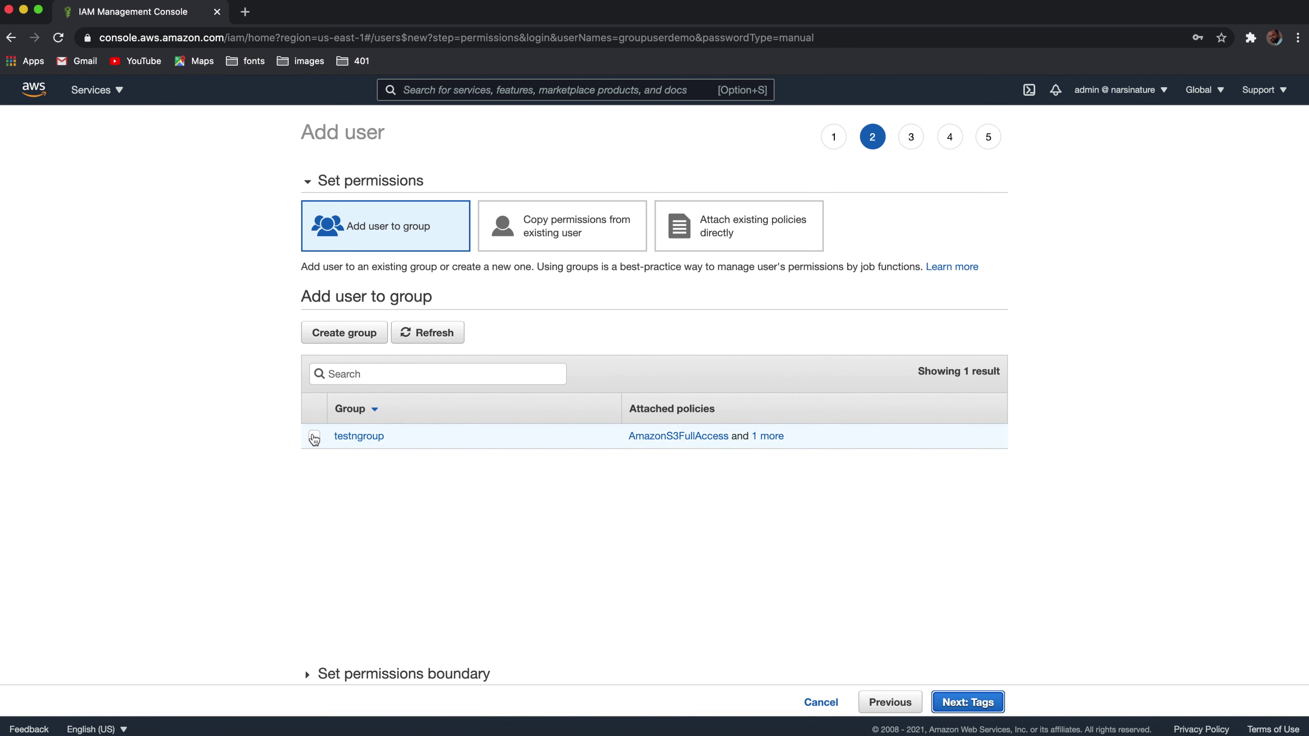
Step: Add groupuserdemo to testngroup, create the user, and show its creation details
left_click(314, 438)
left_click(982, 703)
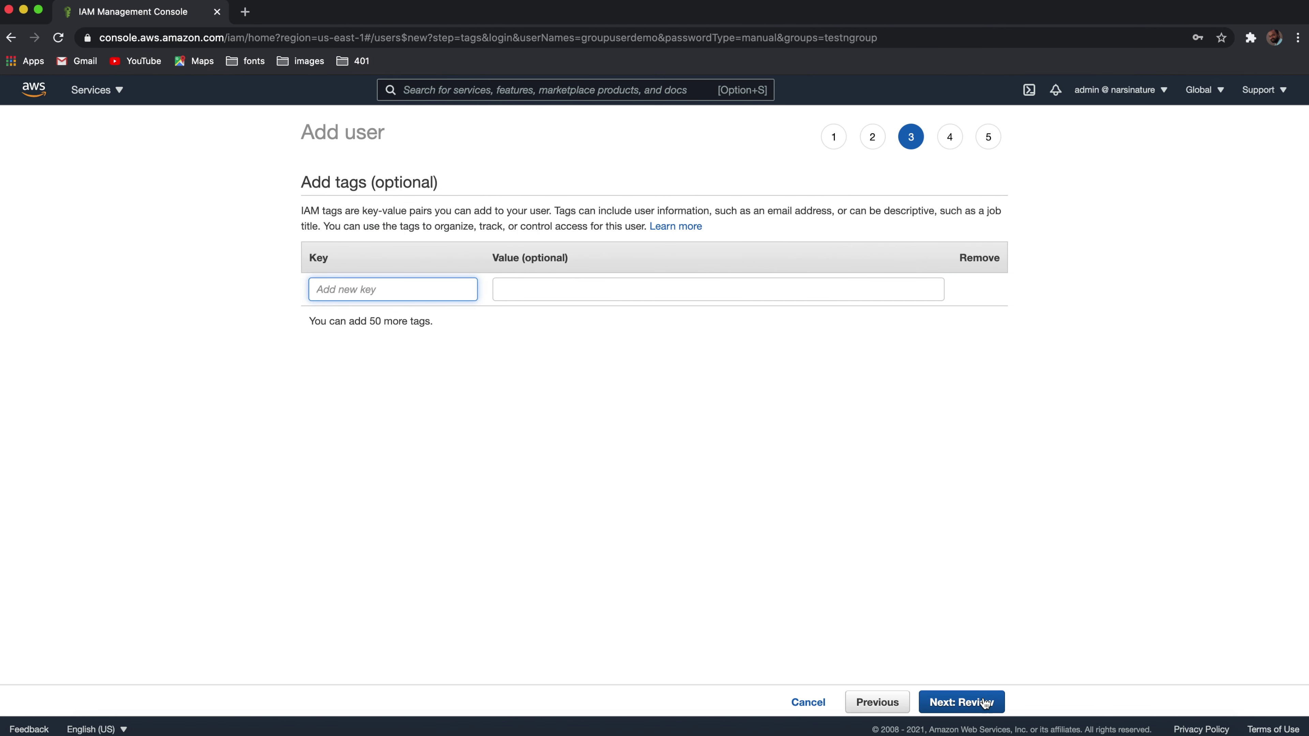
left_click(976, 703)
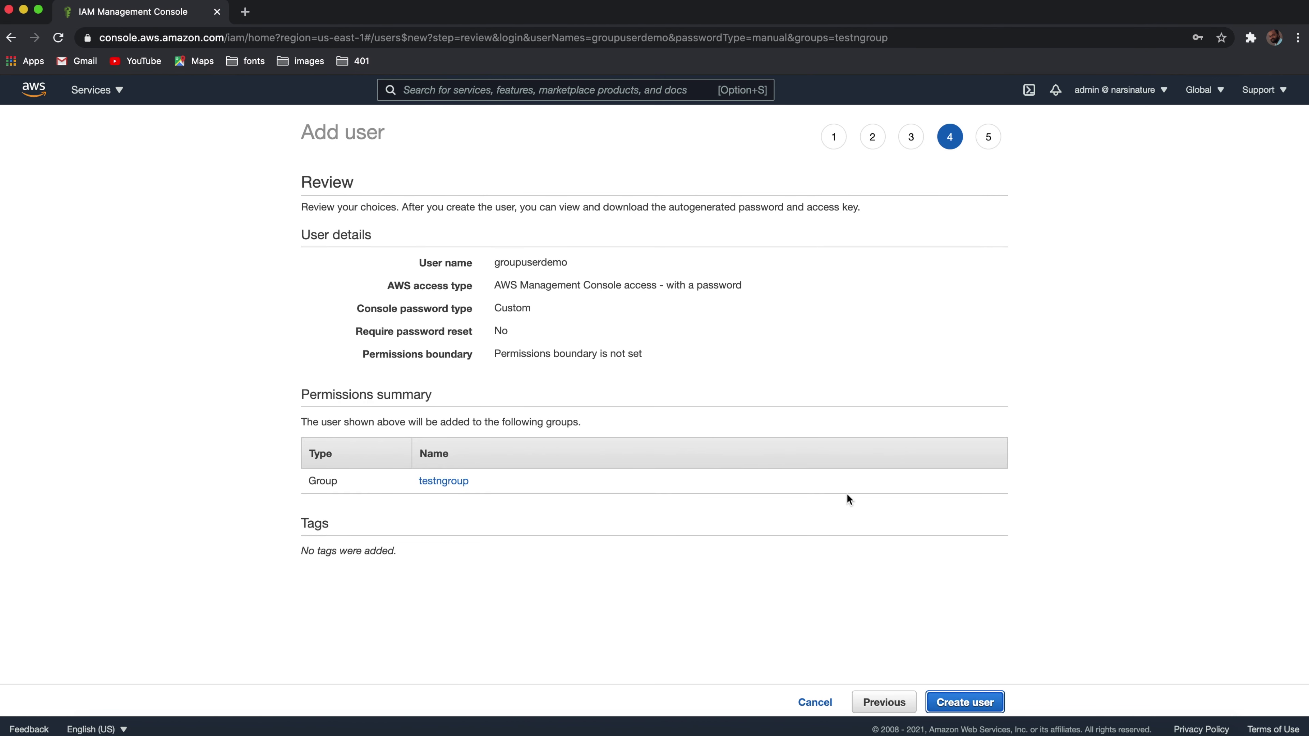
left_click(947, 704)
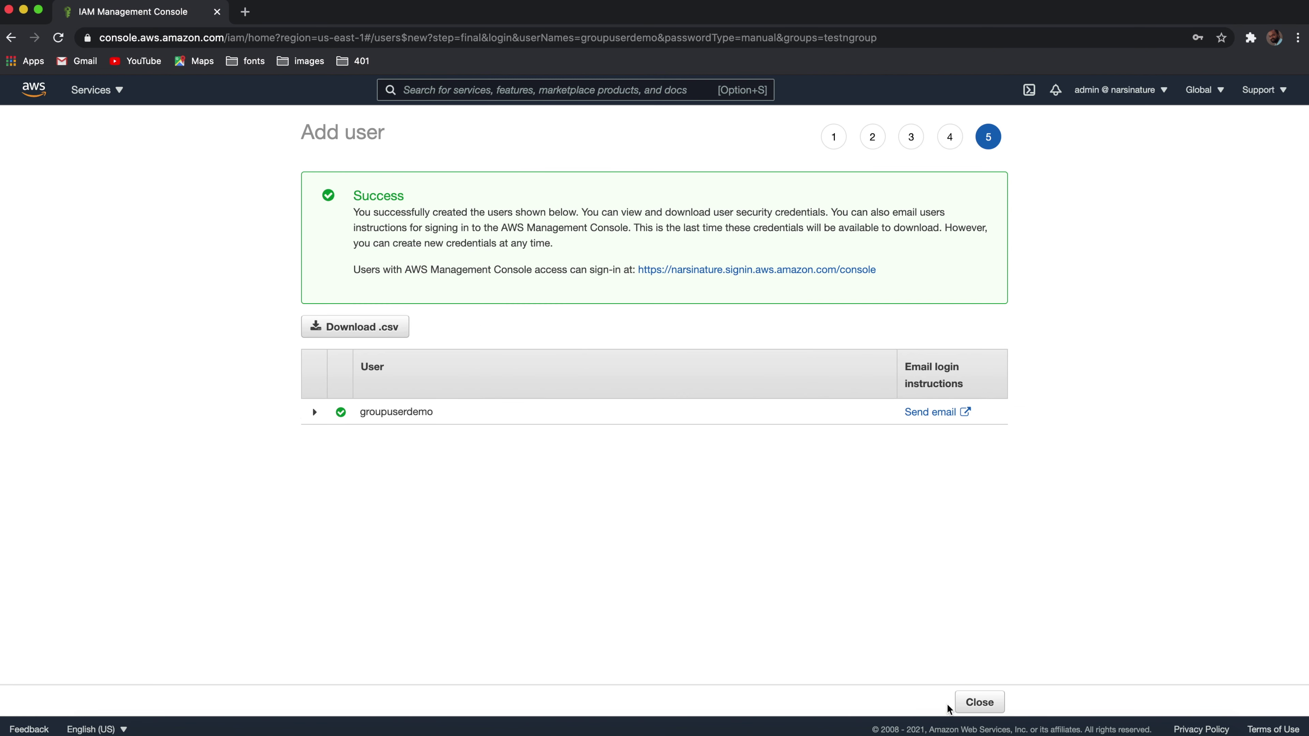
left_click(317, 415)
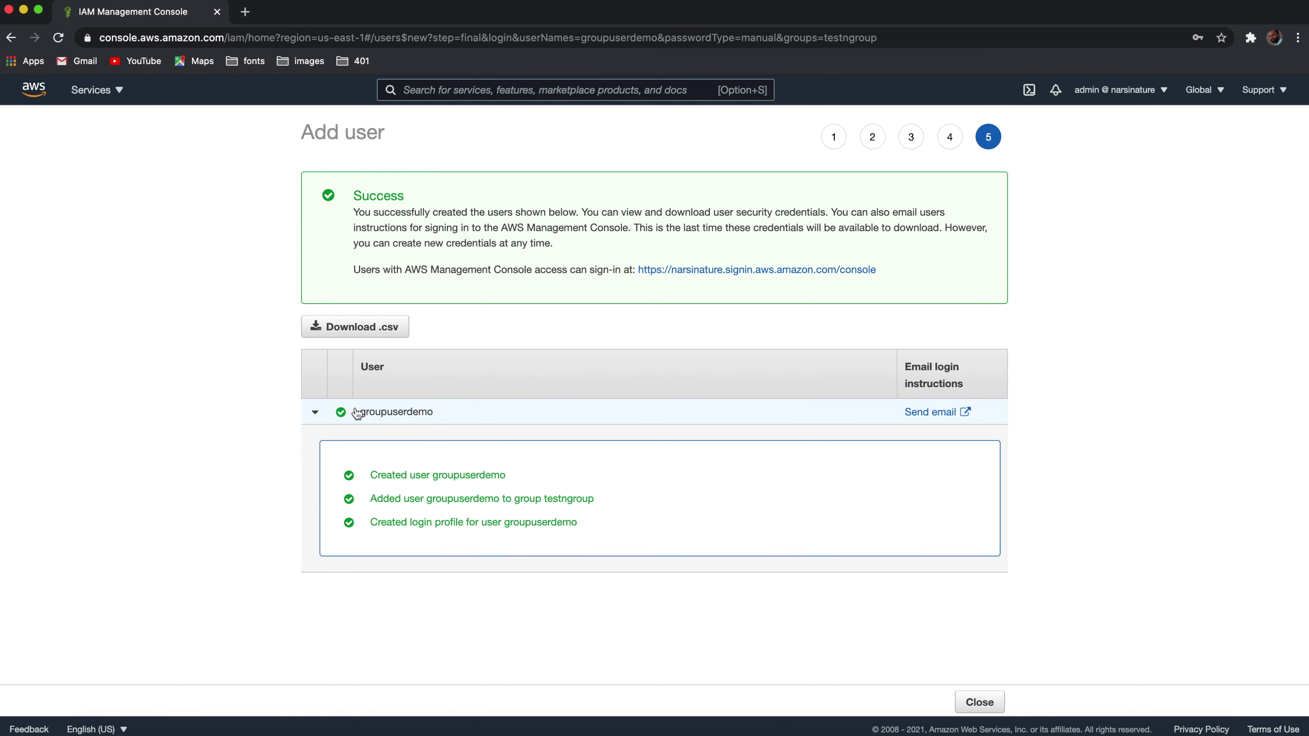
Step: Check testngroup holds groupuserdemo and both S3 and Athena policies, then return to Users
left_click(45, 91)
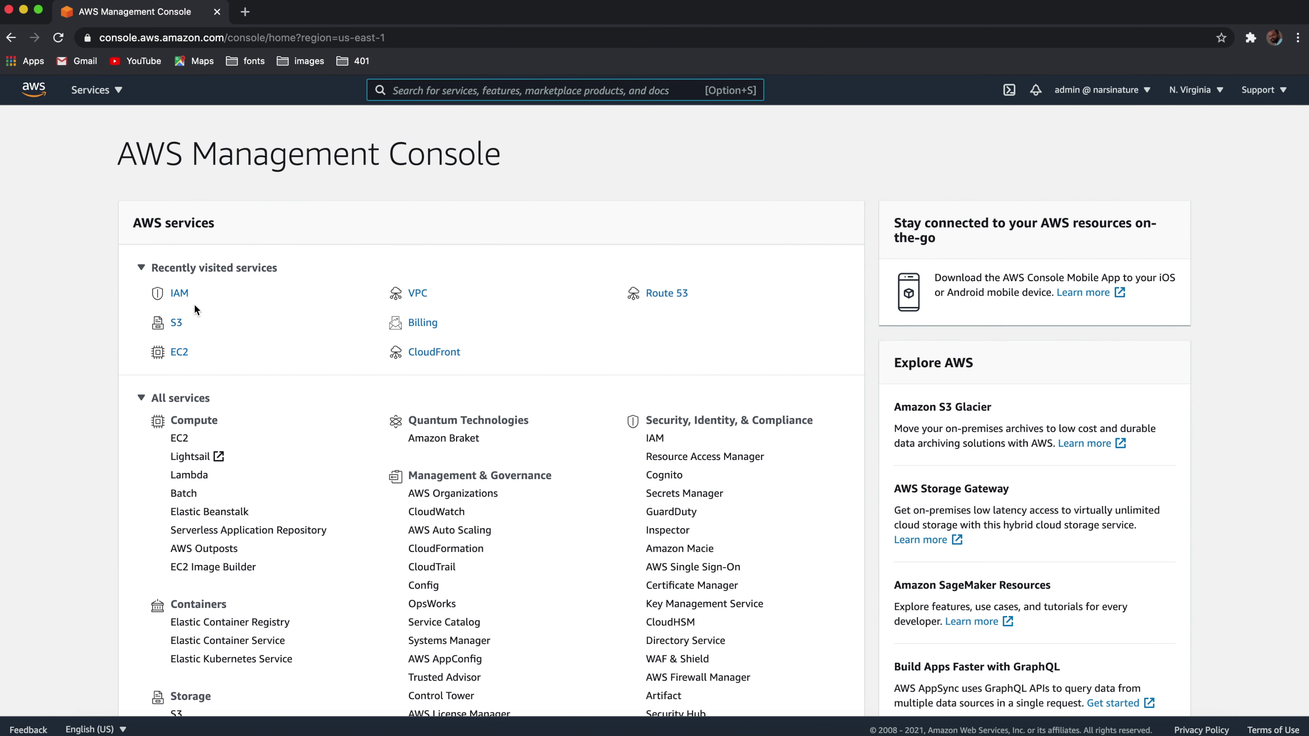
left_click(181, 293)
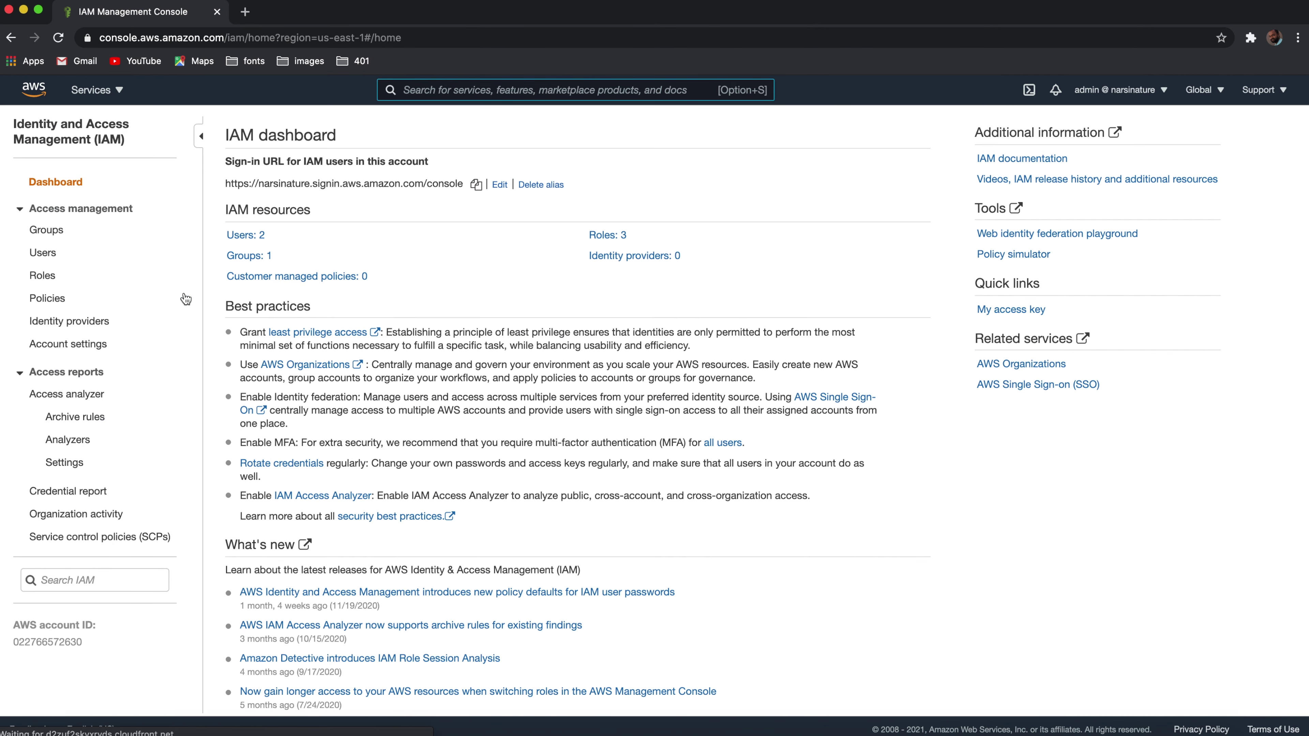
left_click(45, 254)
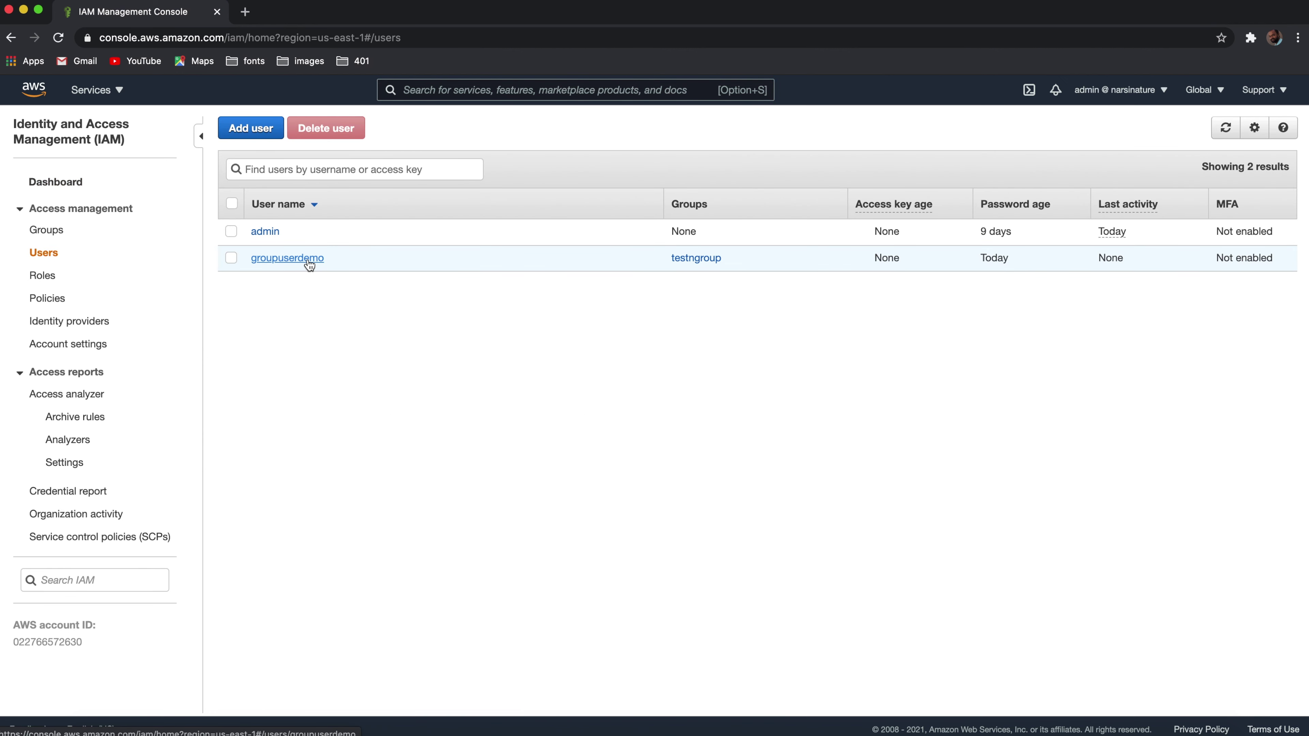
left_click(50, 233)
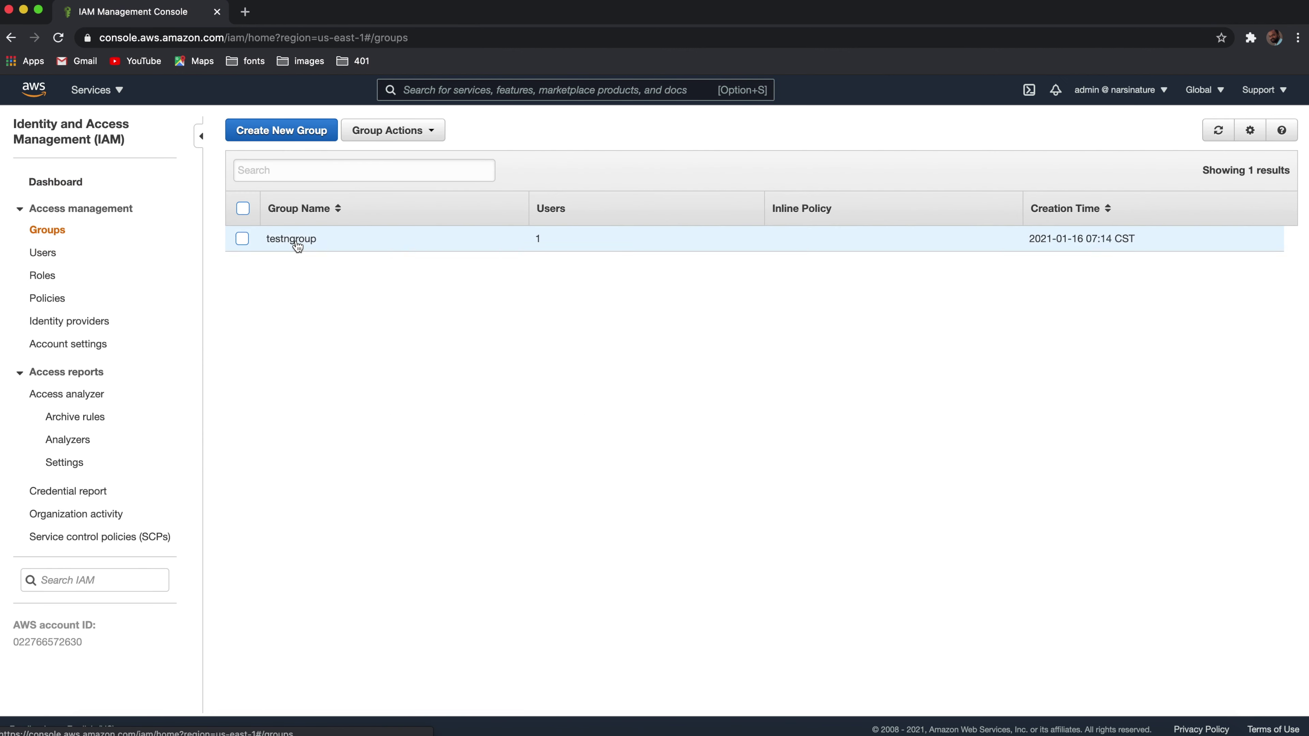
left_click(298, 237)
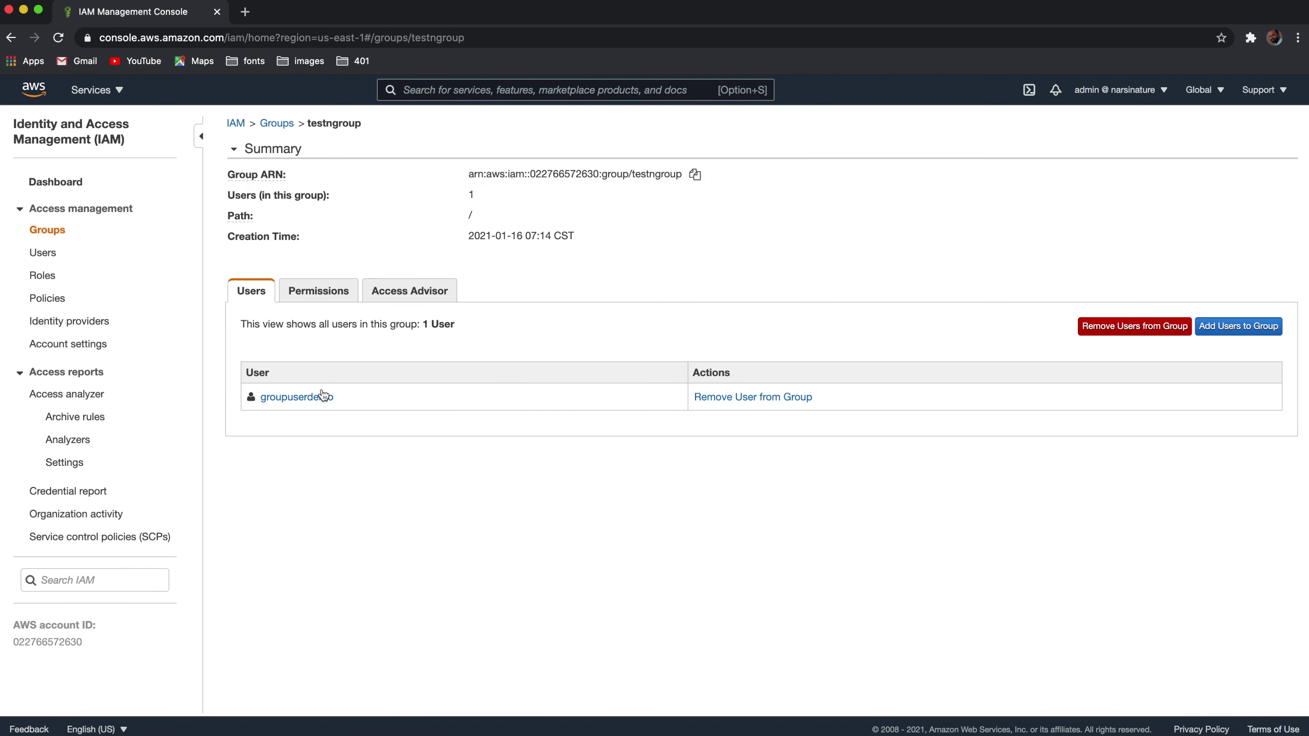
left_click(331, 293)
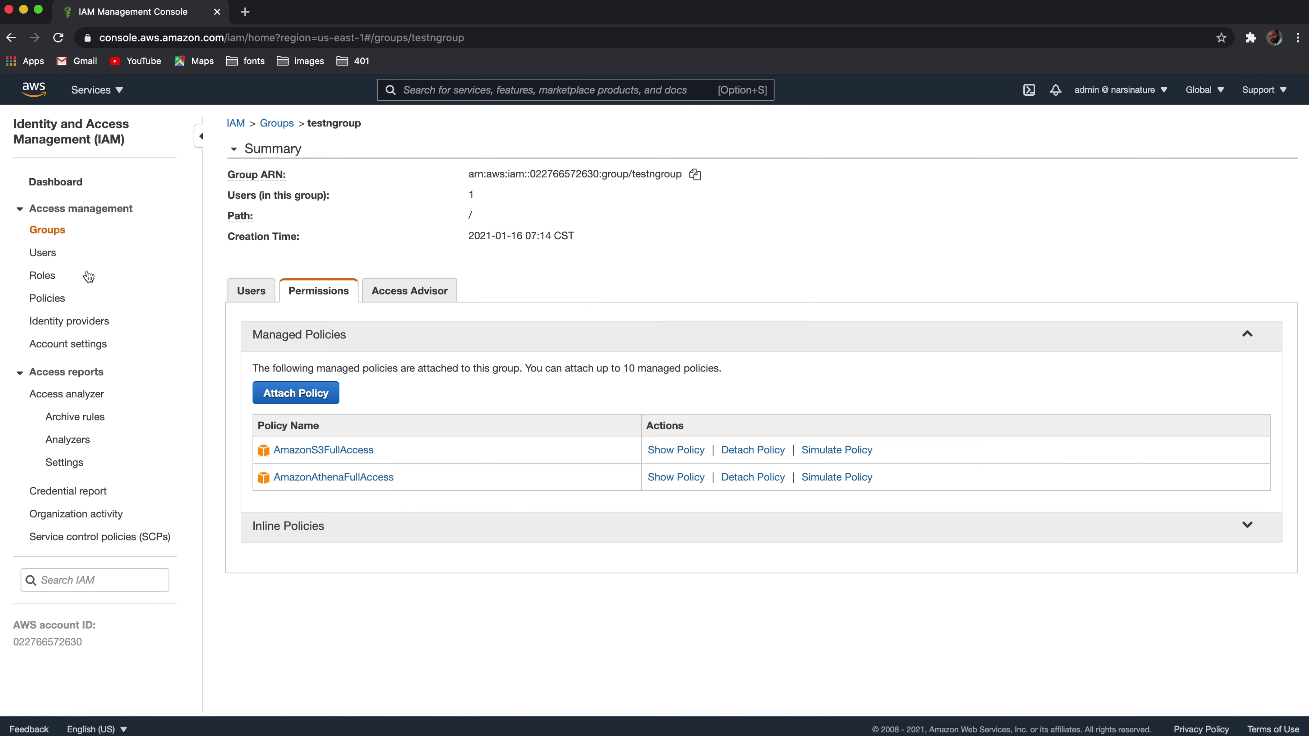
left_click(49, 257)
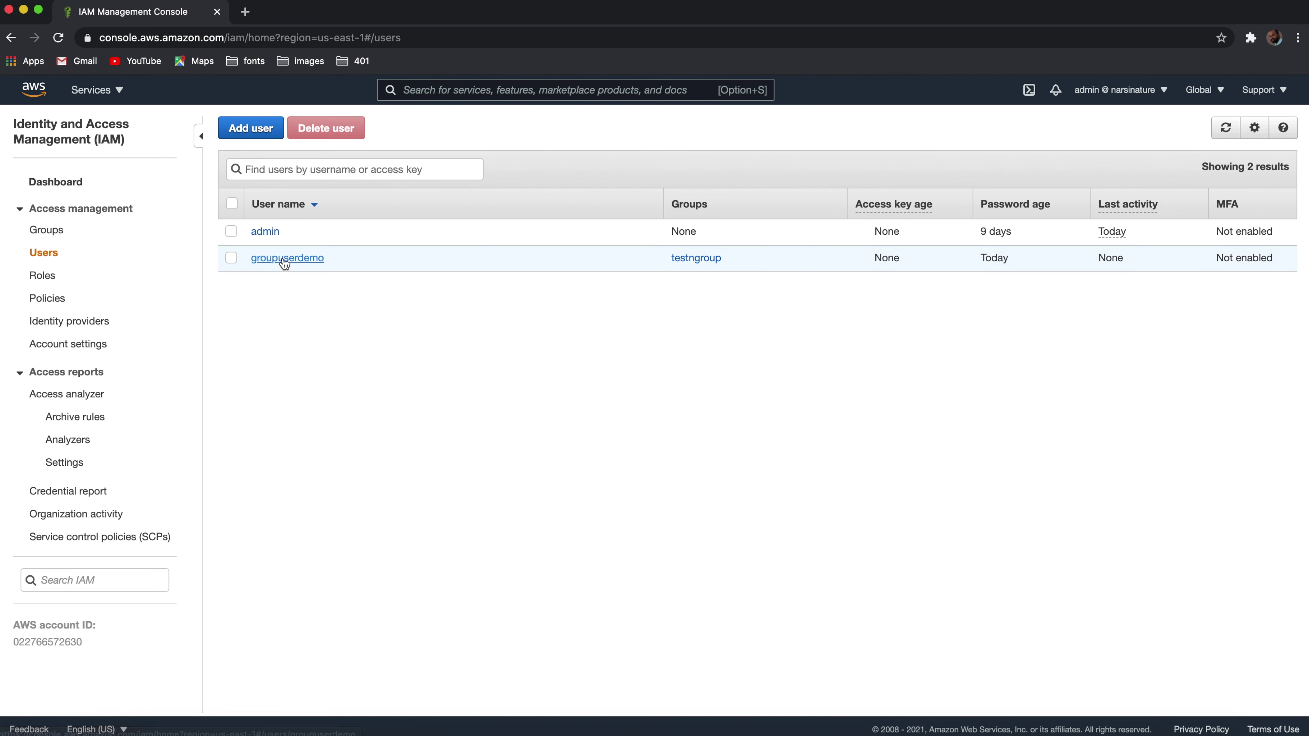
Step: Open groupuserdemo's summary, select its user ARN, then bring up the account menu
left_click(285, 258)
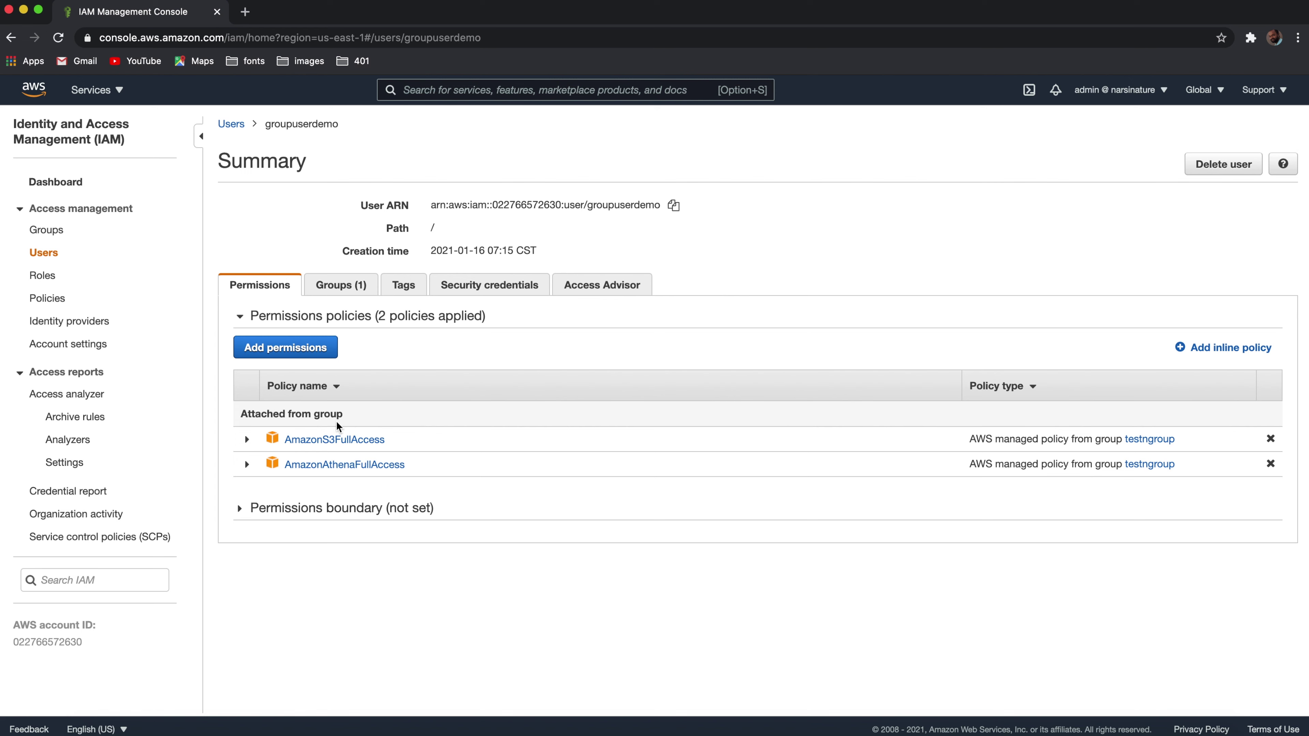
triple_click(588, 207)
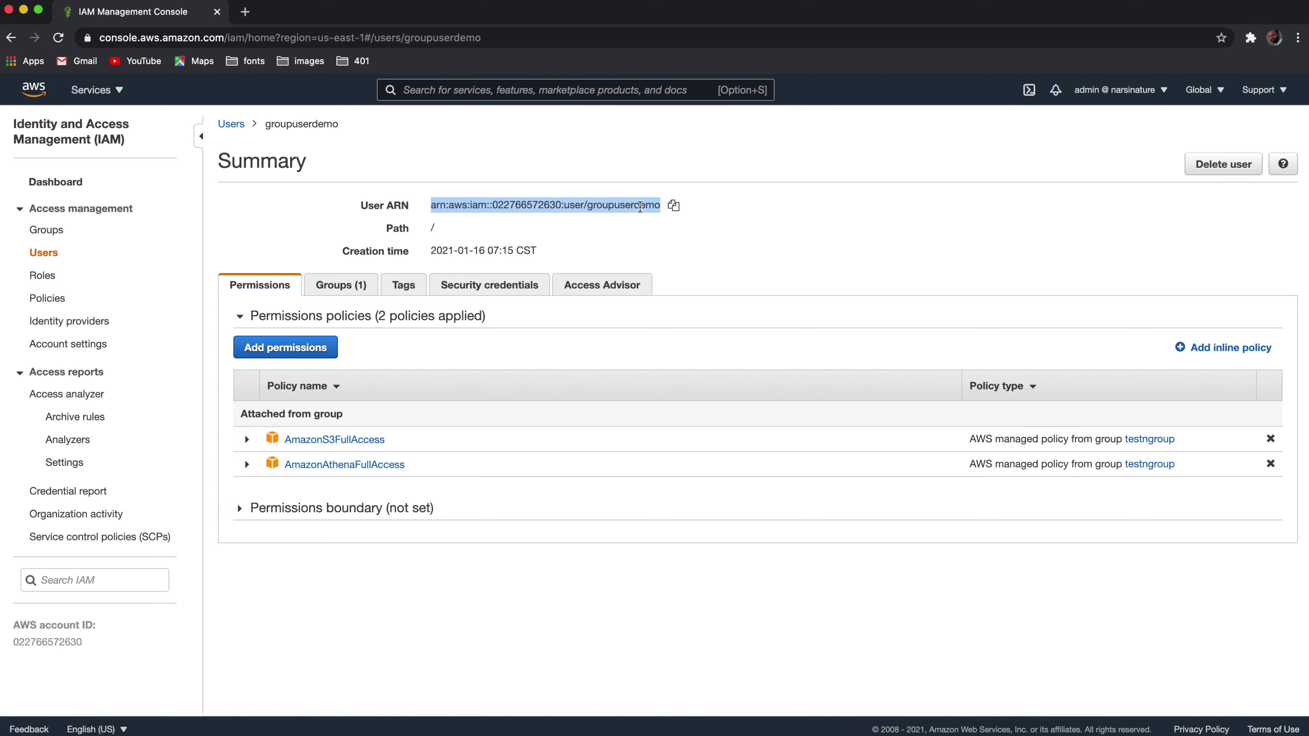
left_click(631, 233)
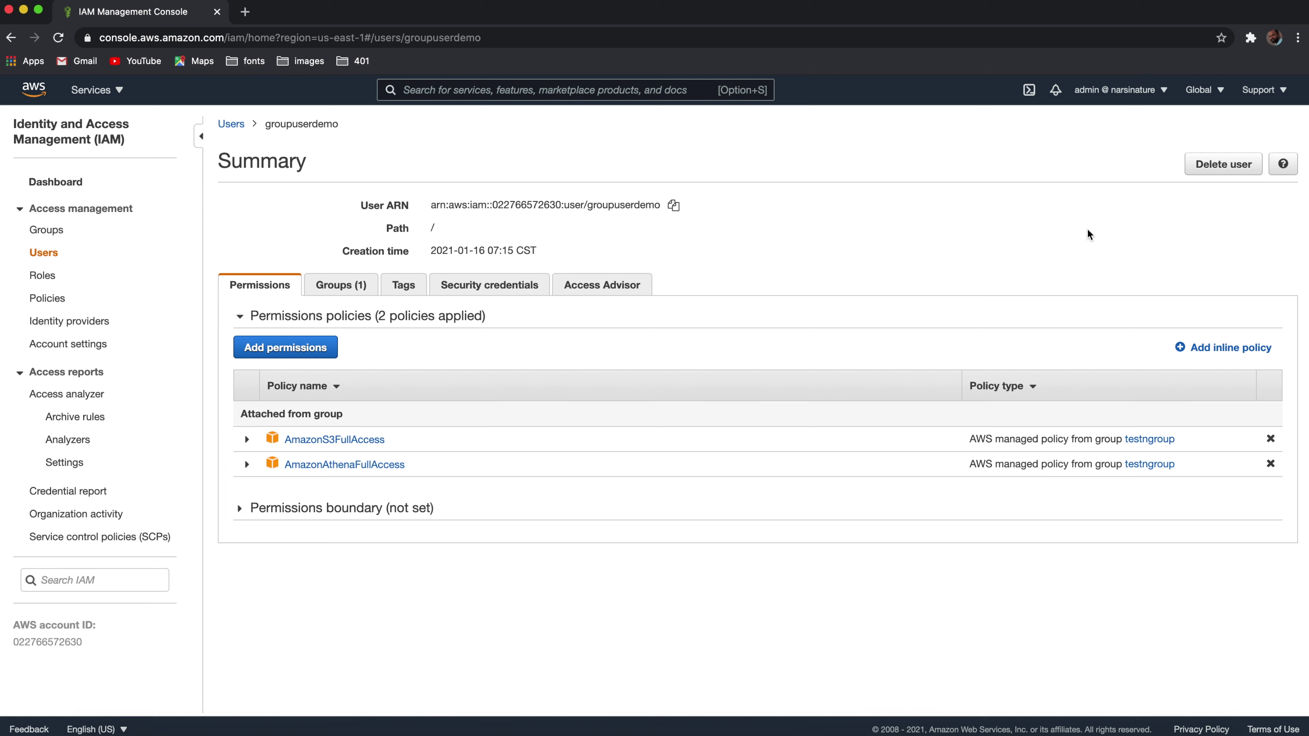
left_click(1165, 92)
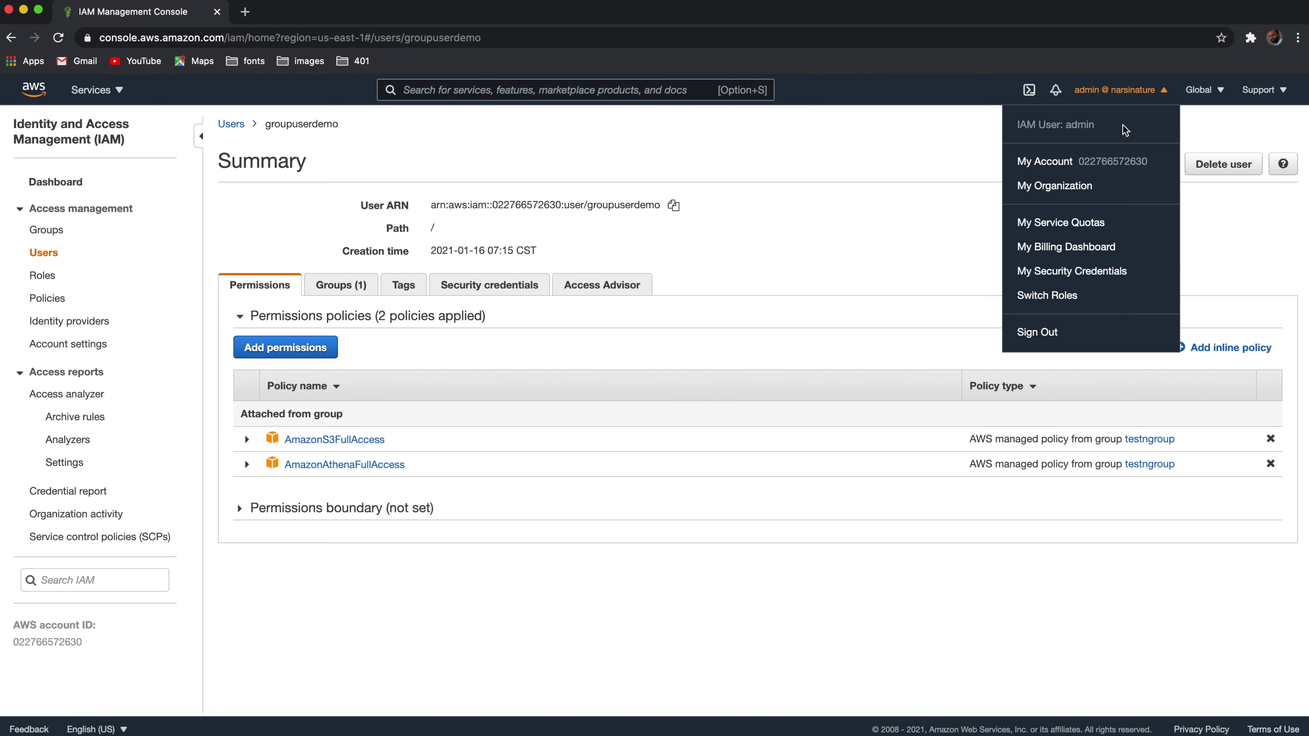
Step: Sign out of the admin account and sign in as groupuserdemo with its password
left_click(1030, 332)
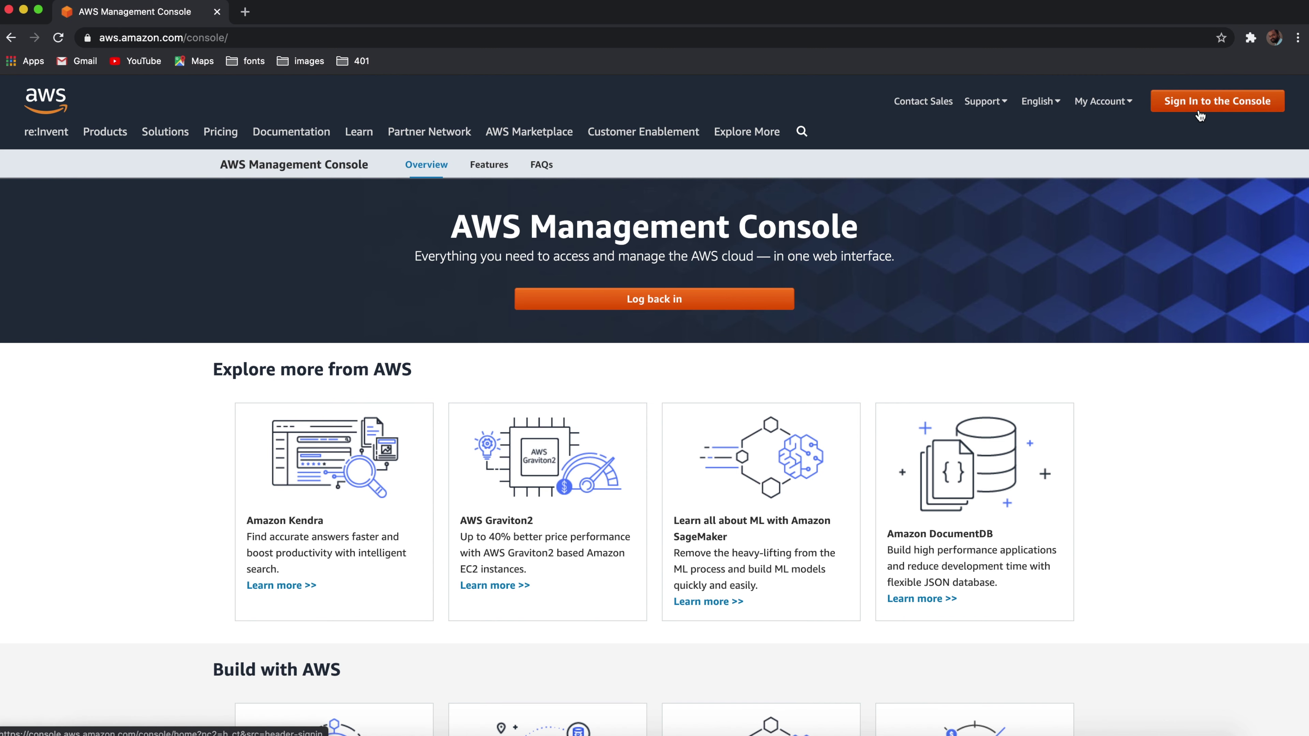
left_click(1201, 106)
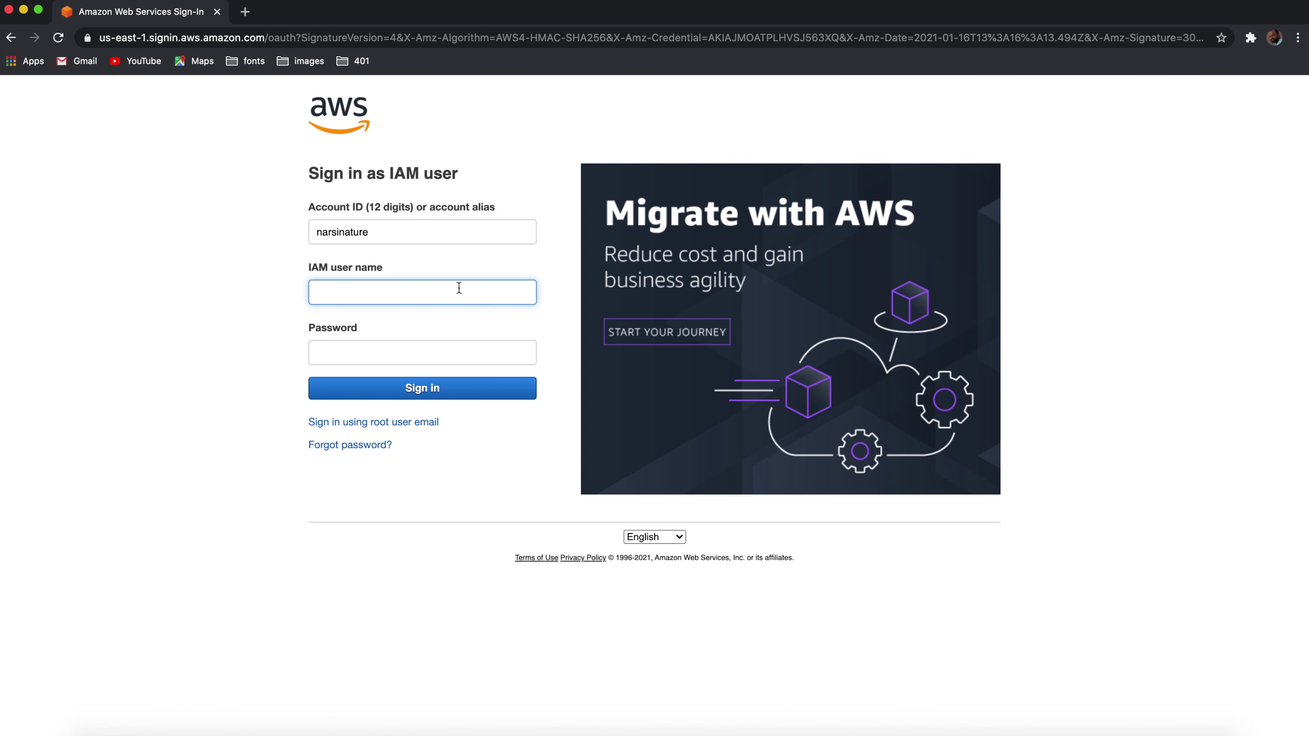
left_click(419, 299)
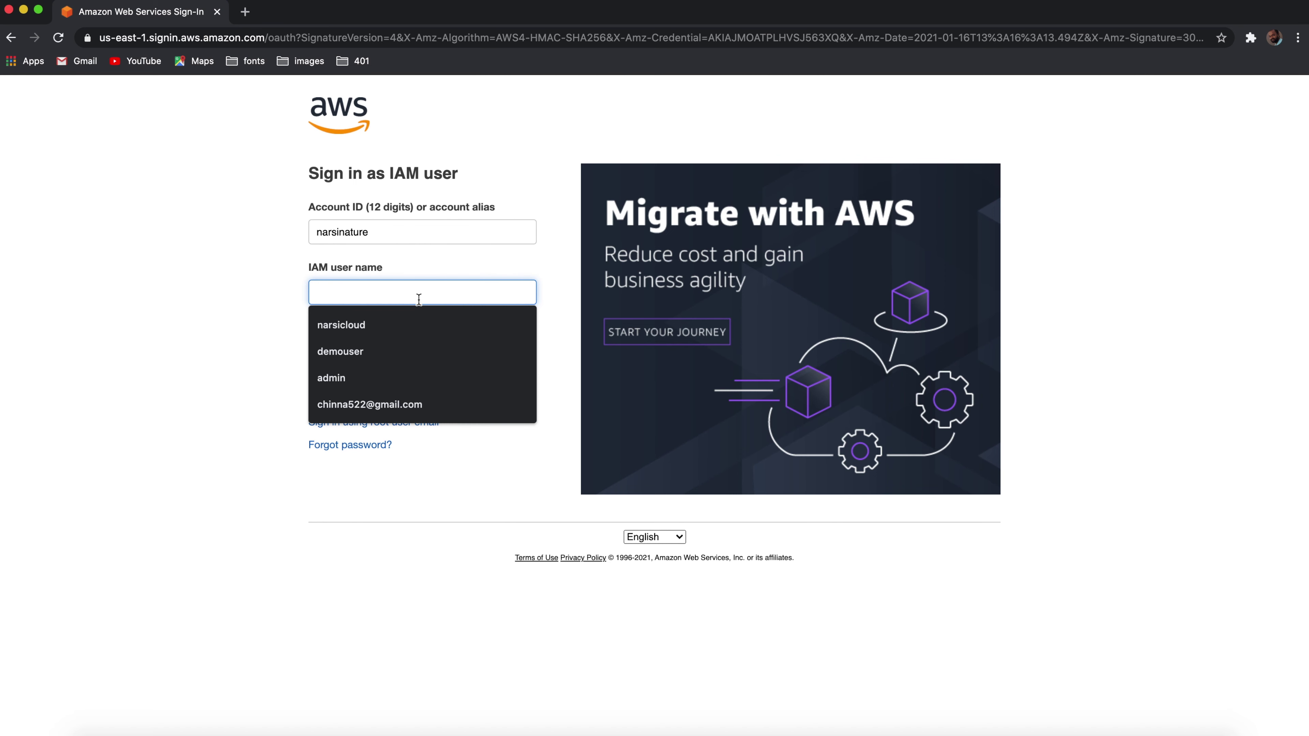
type("groupuserdemo")
key("Tab")
type("******")
key("Return")
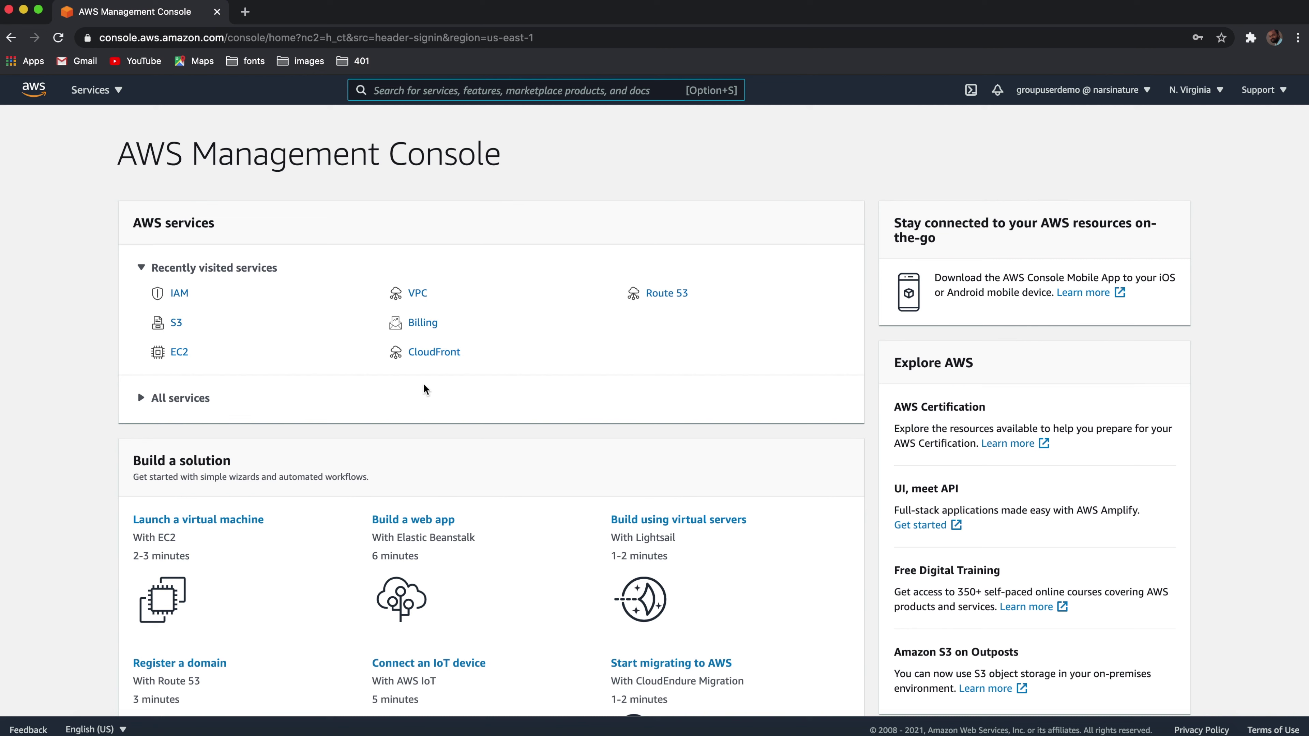
Step: View the empty S3 bucket list and the Create bucket form, then cancel
left_click(178, 331)
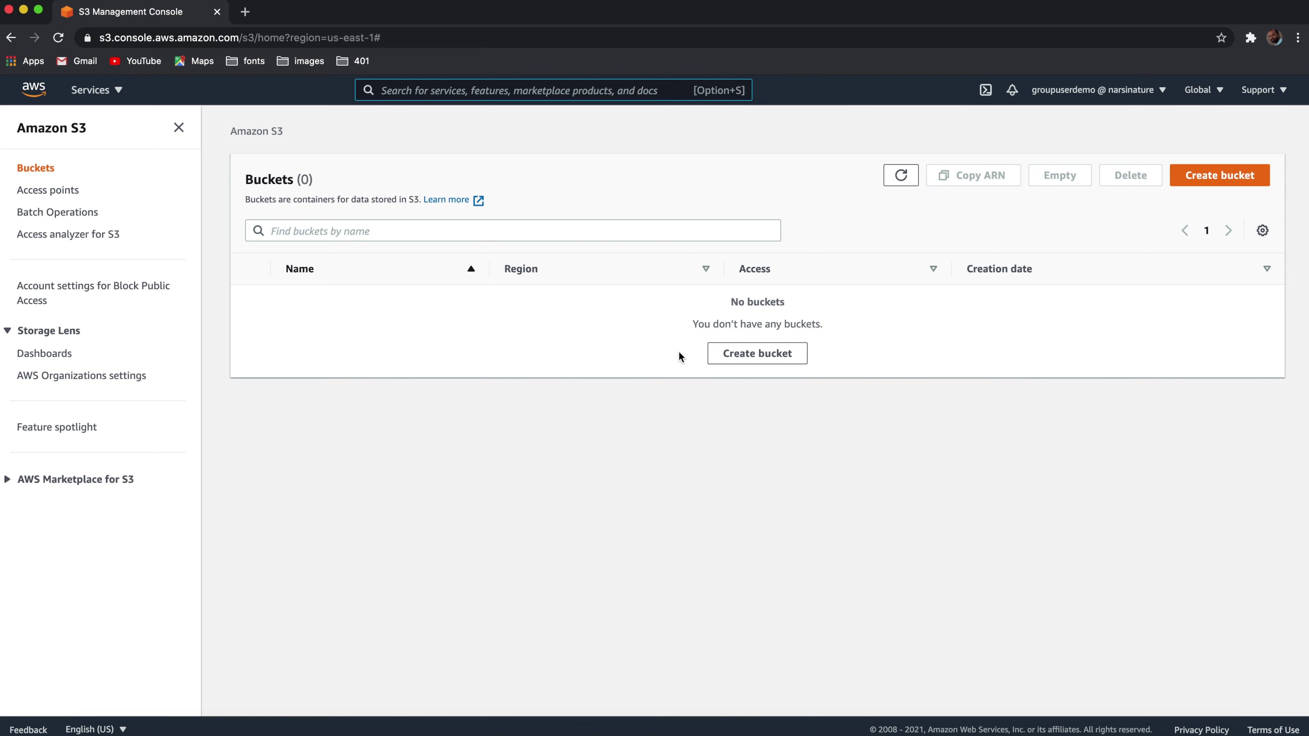
left_click(772, 356)
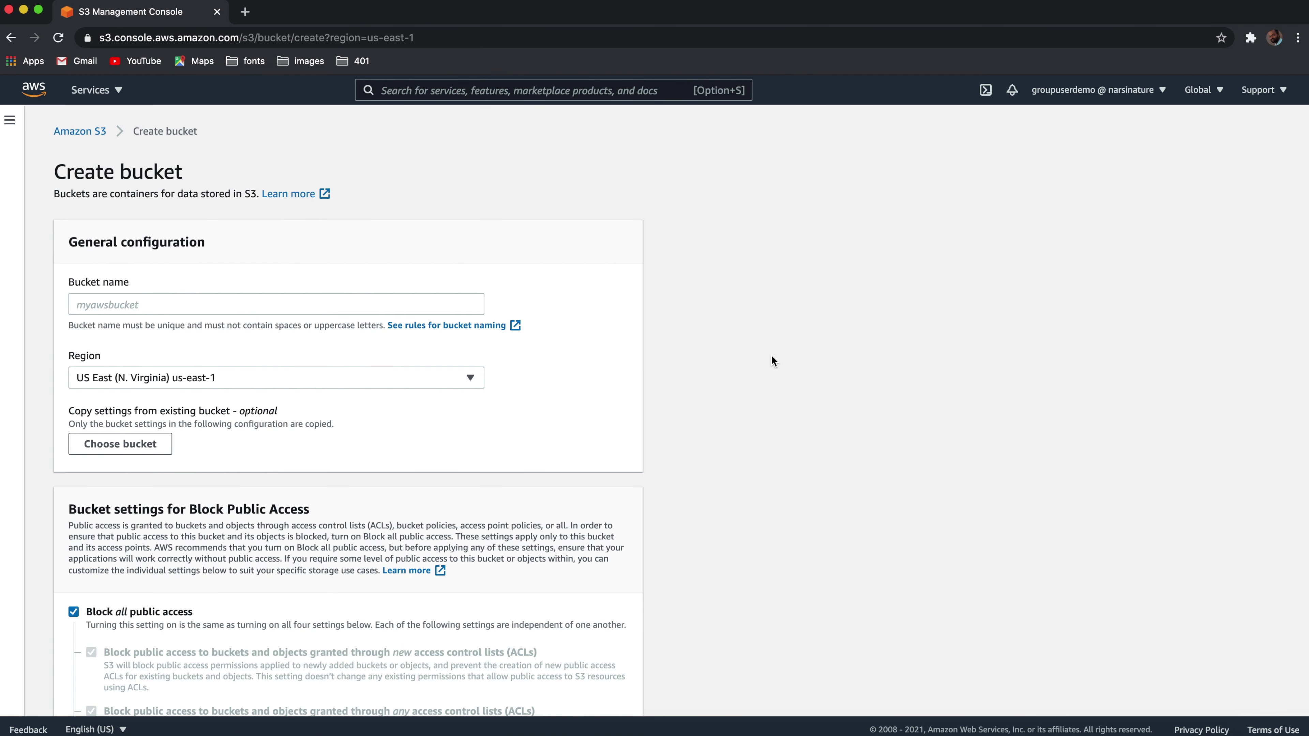
left_click(368, 305)
scroll(553, 393, "down", 3)
scroll(552, 393, "down", 15)
scroll(553, 393, "up", 20)
scroll(553, 398, "down", 15)
left_click(500, 690)
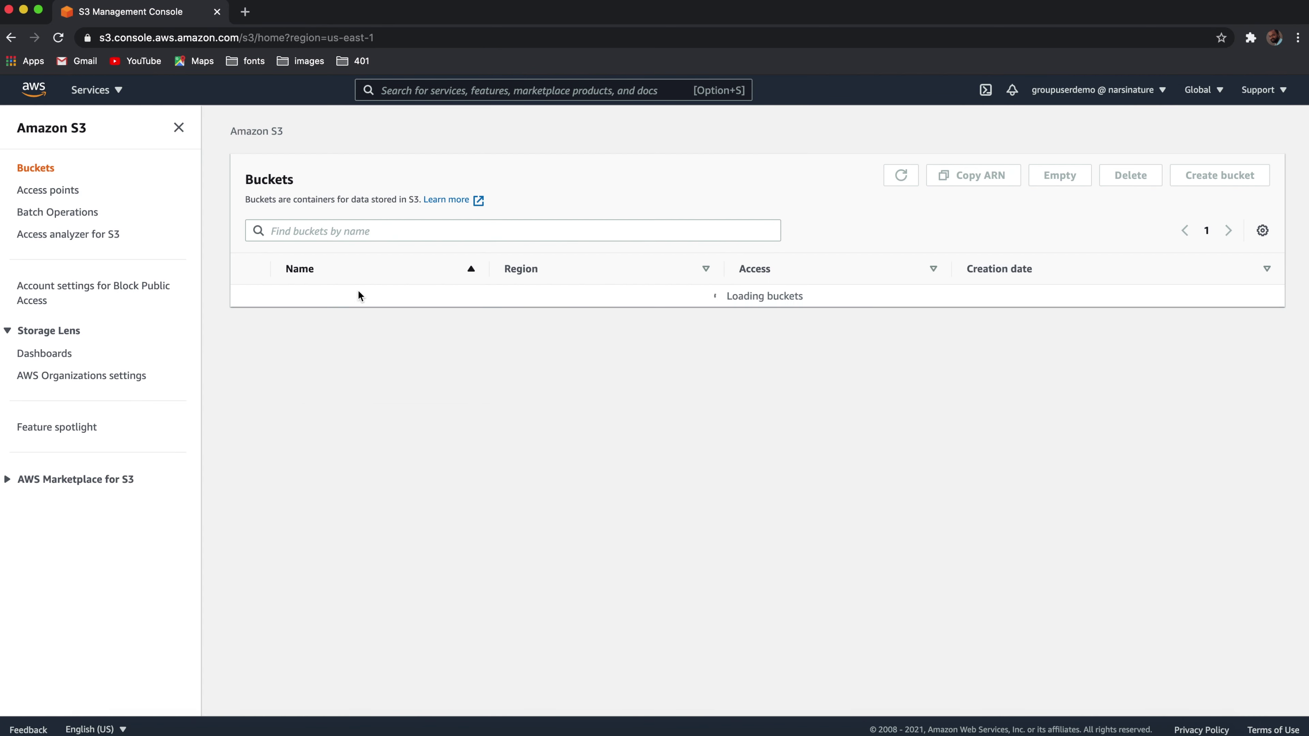
Step: Search services for 'athena' and open Amazon Athena
left_click(118, 92)
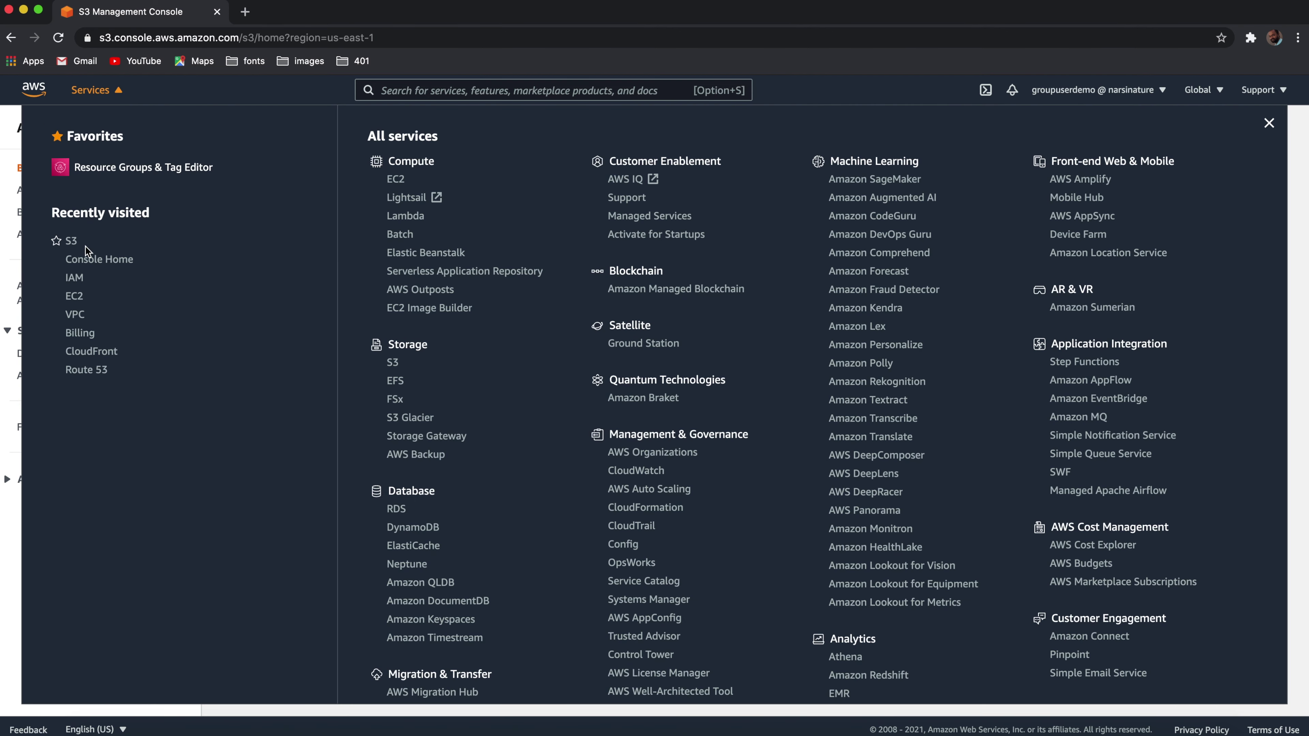
left_click(407, 90)
type("a")
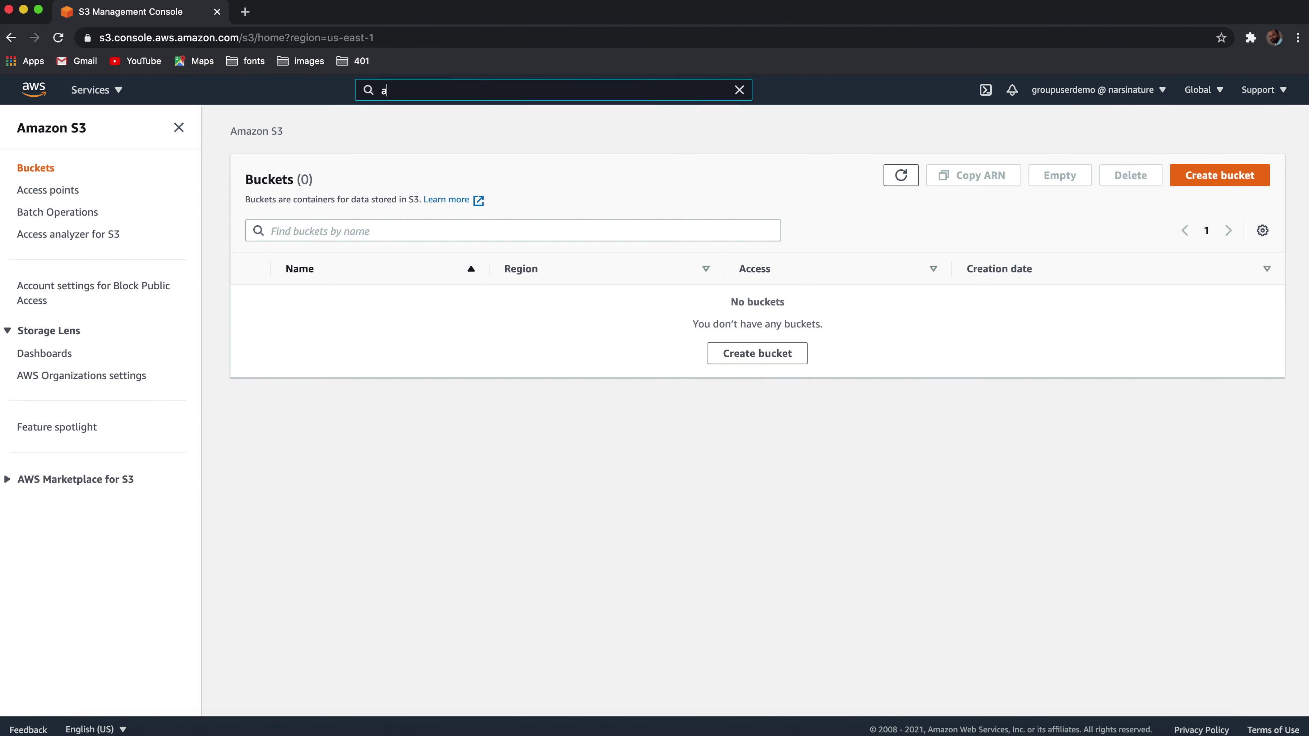
type("thena")
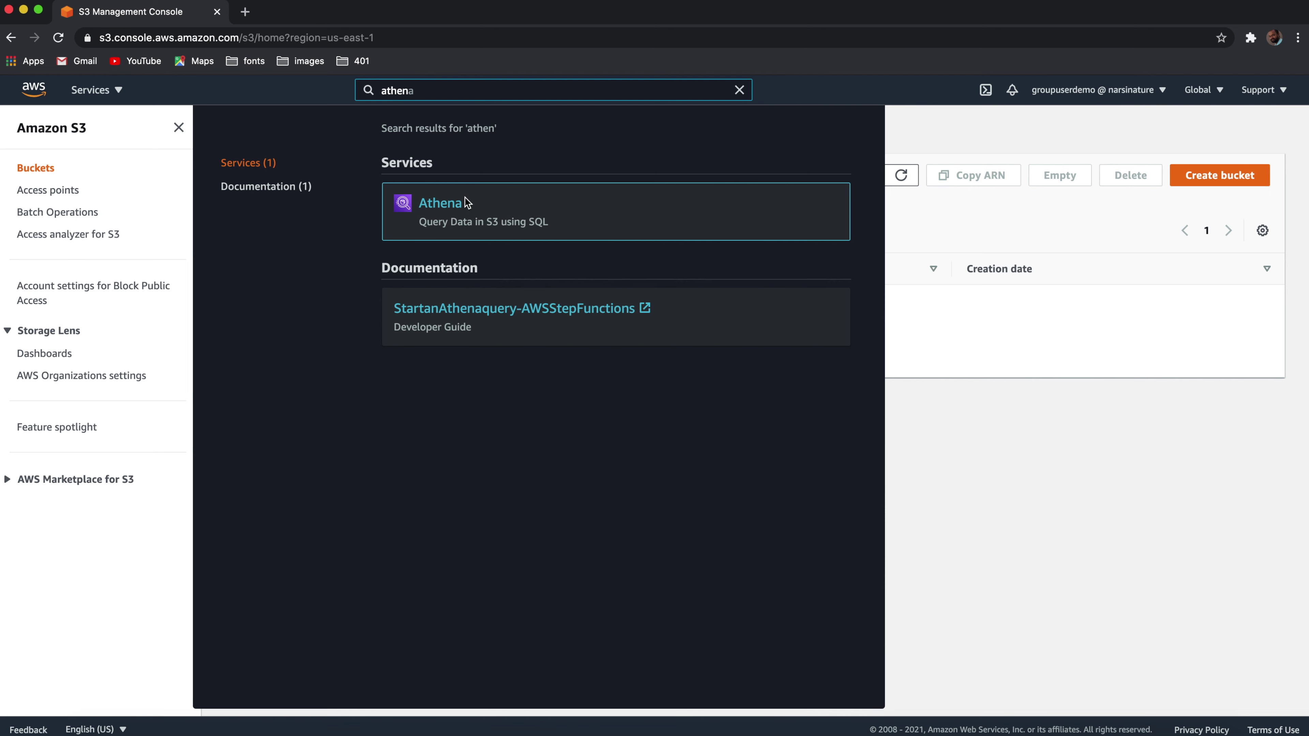
left_click(453, 208)
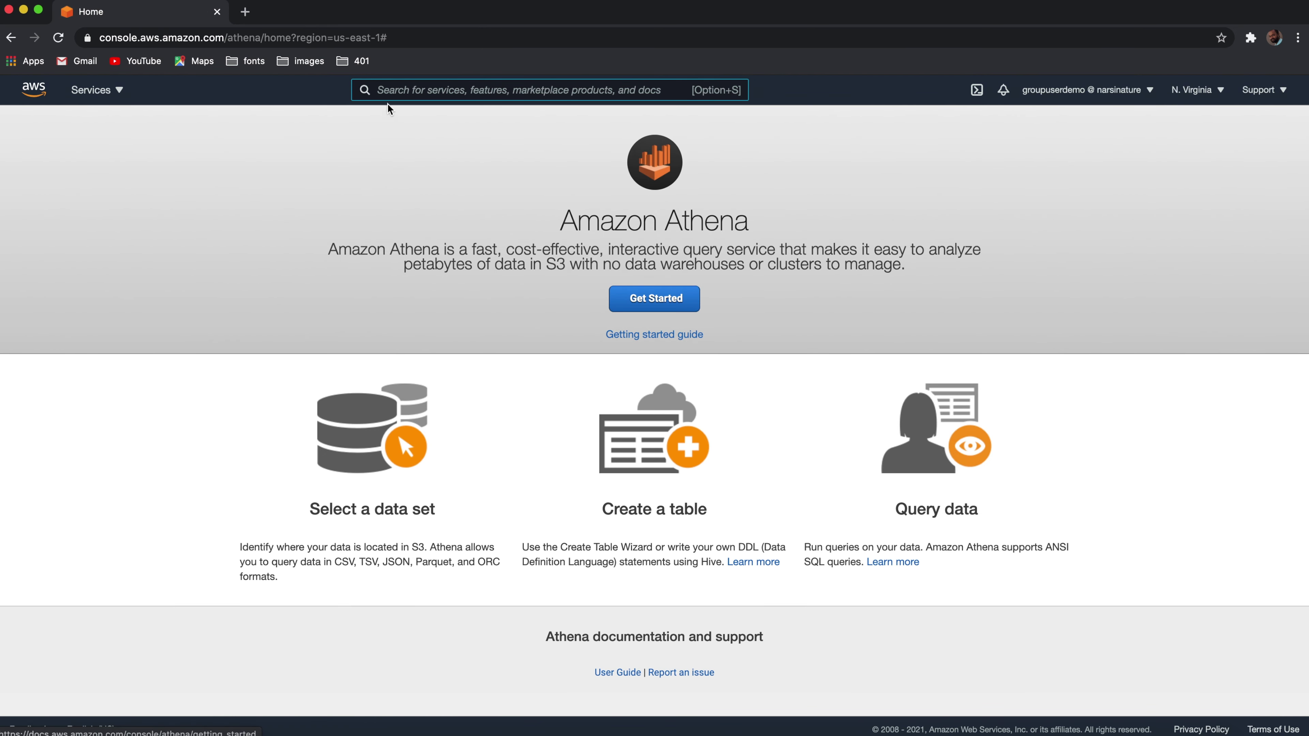
Step: Attempt an EC2 instance launch, hit the not-authorized error, and sign out
left_click(119, 91)
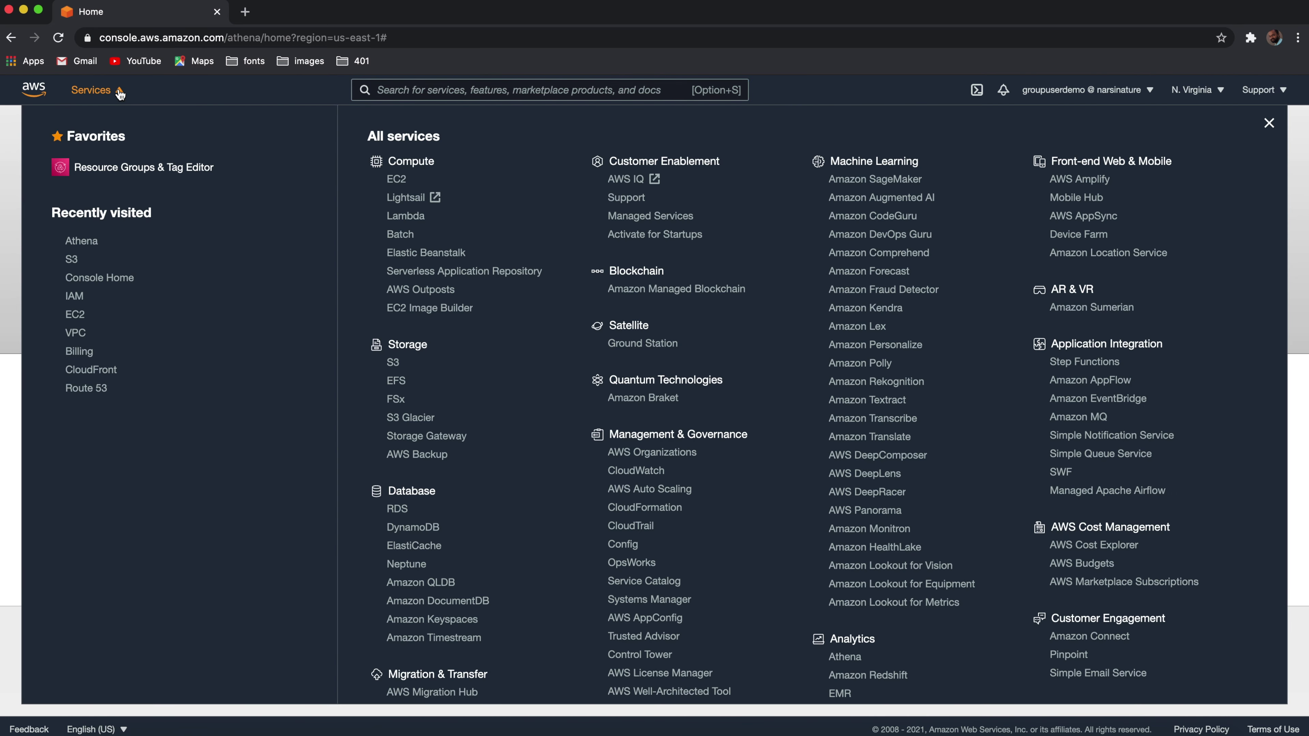
left_click(79, 316)
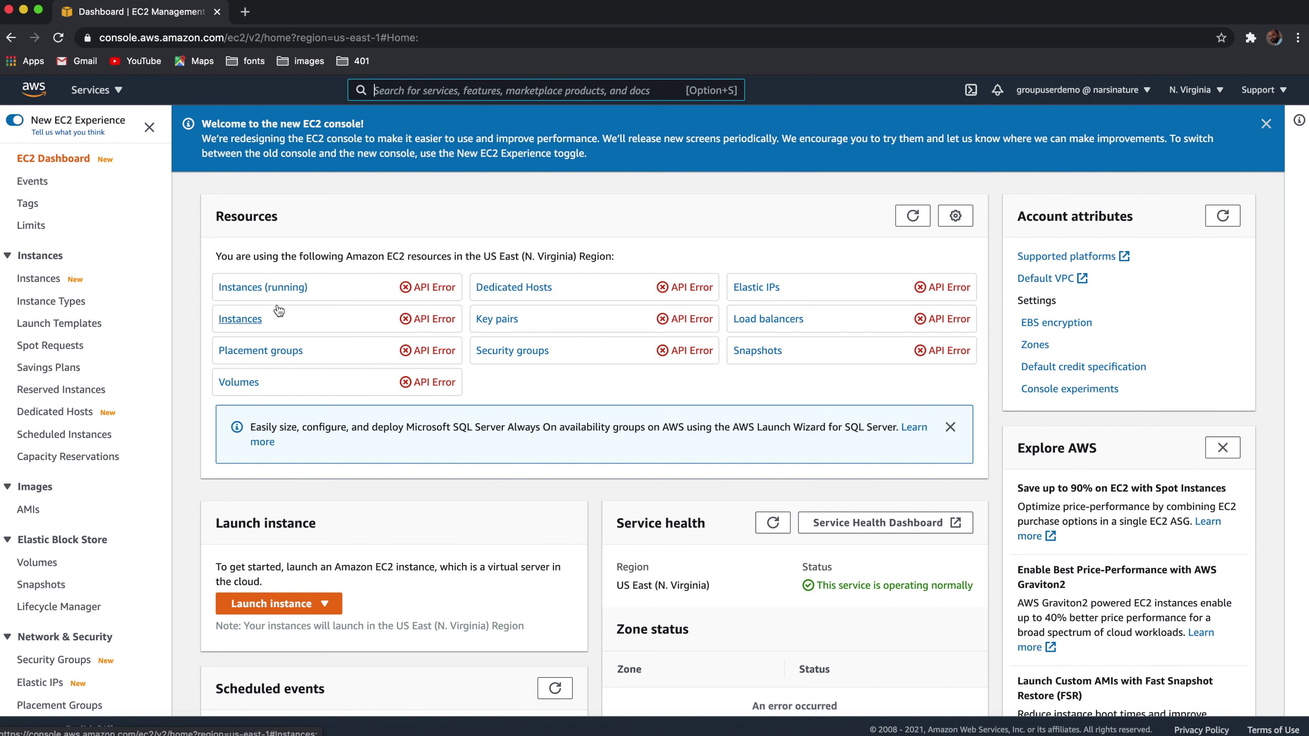
left_click(277, 606)
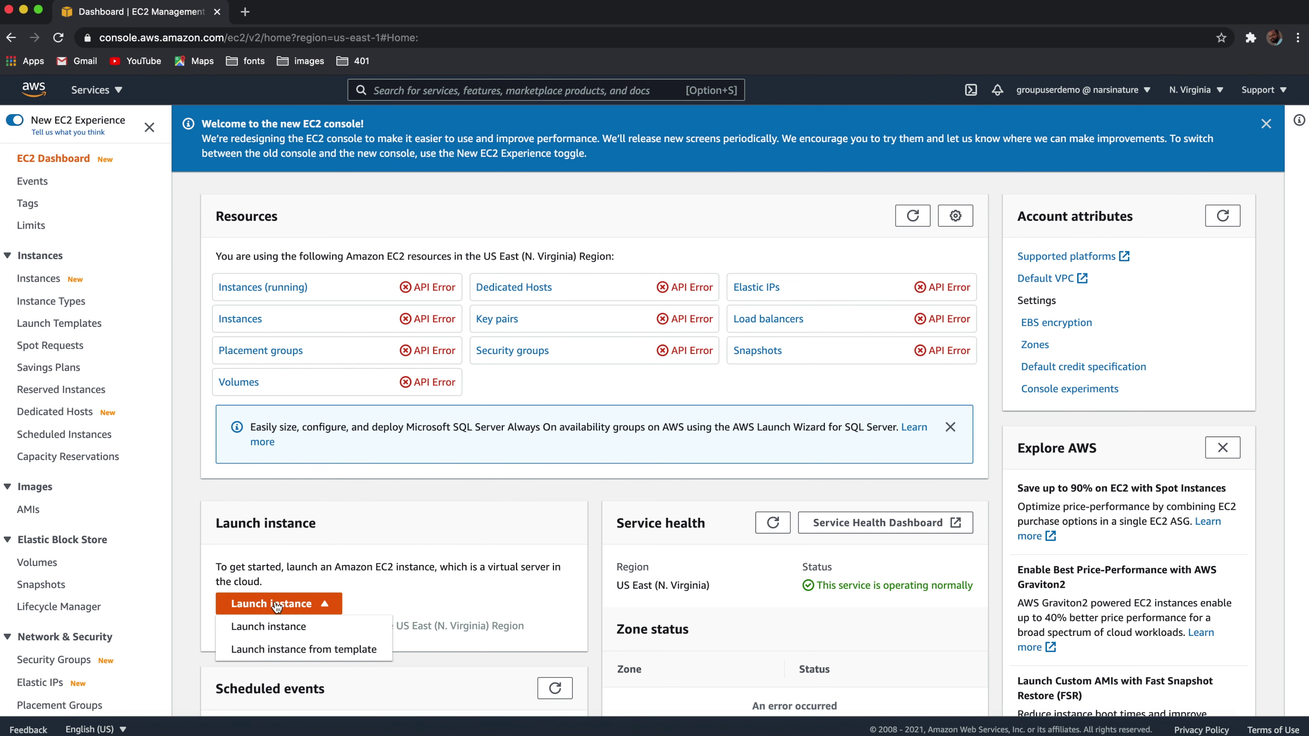
left_click(273, 626)
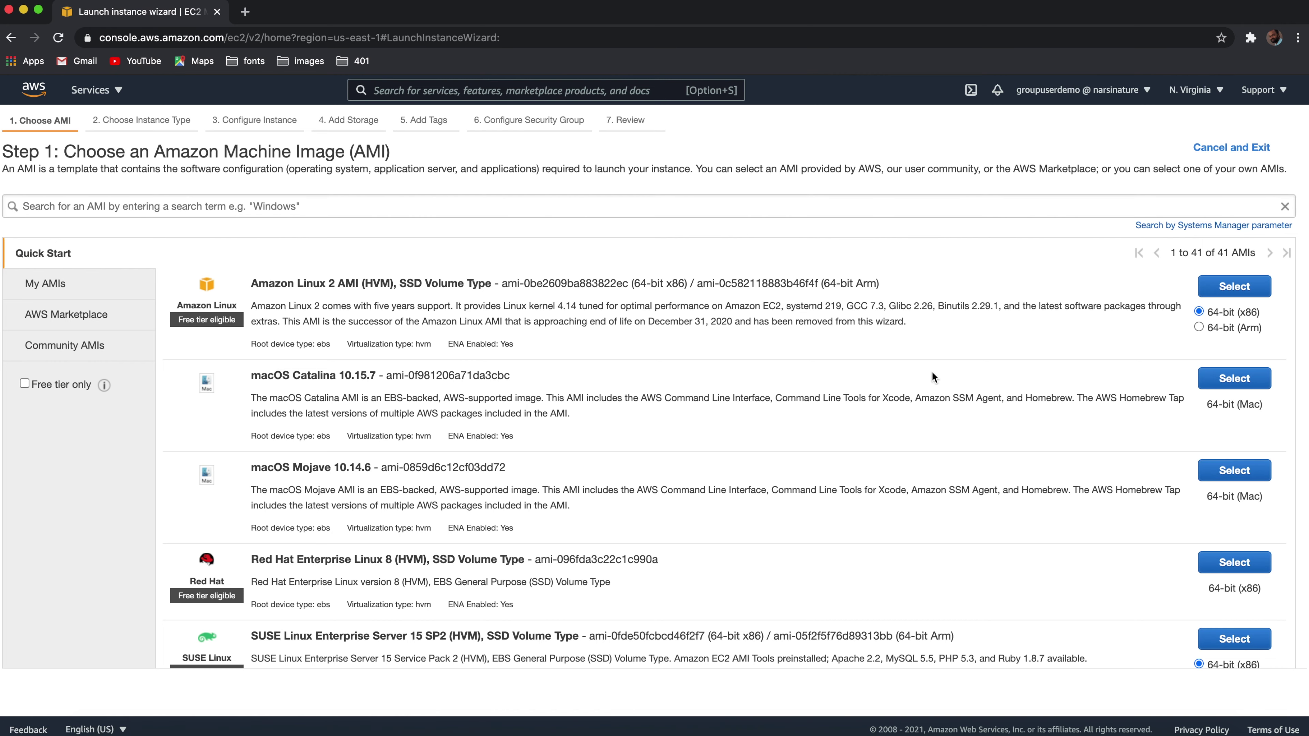
left_click(1232, 288)
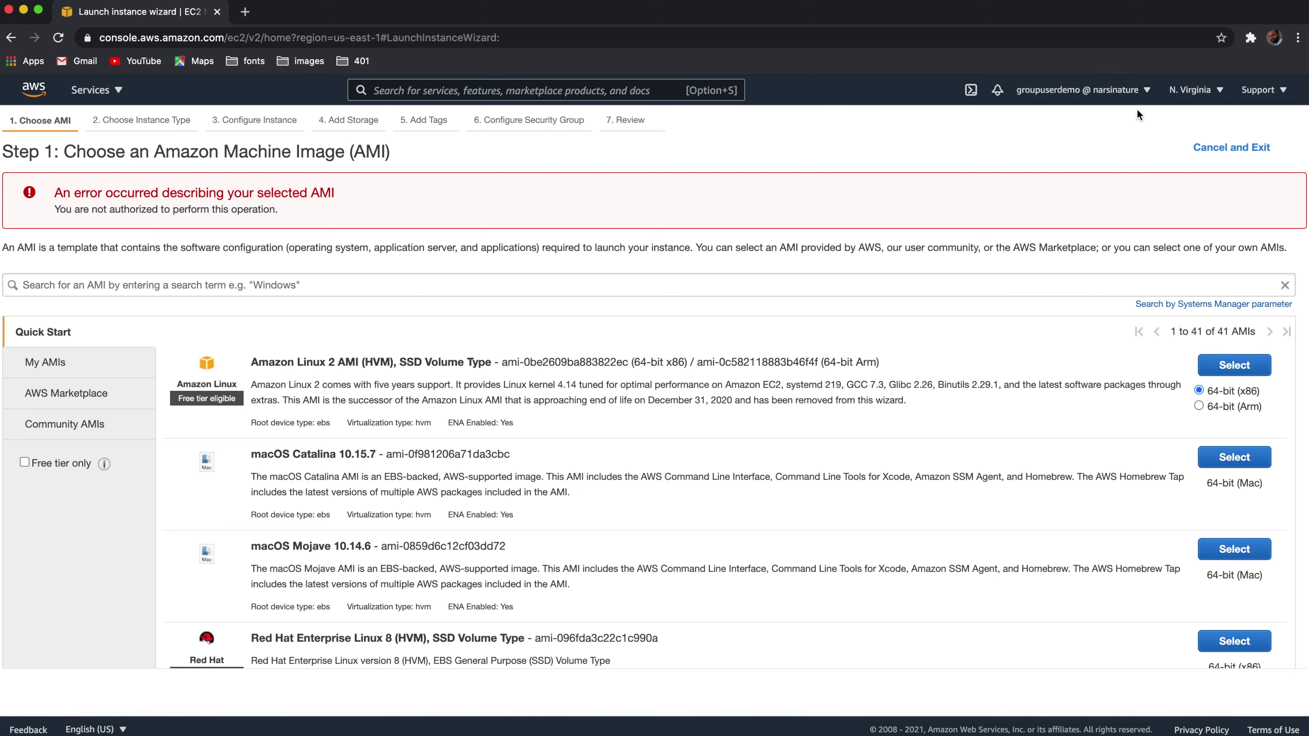
left_click(1149, 92)
left_click(1011, 336)
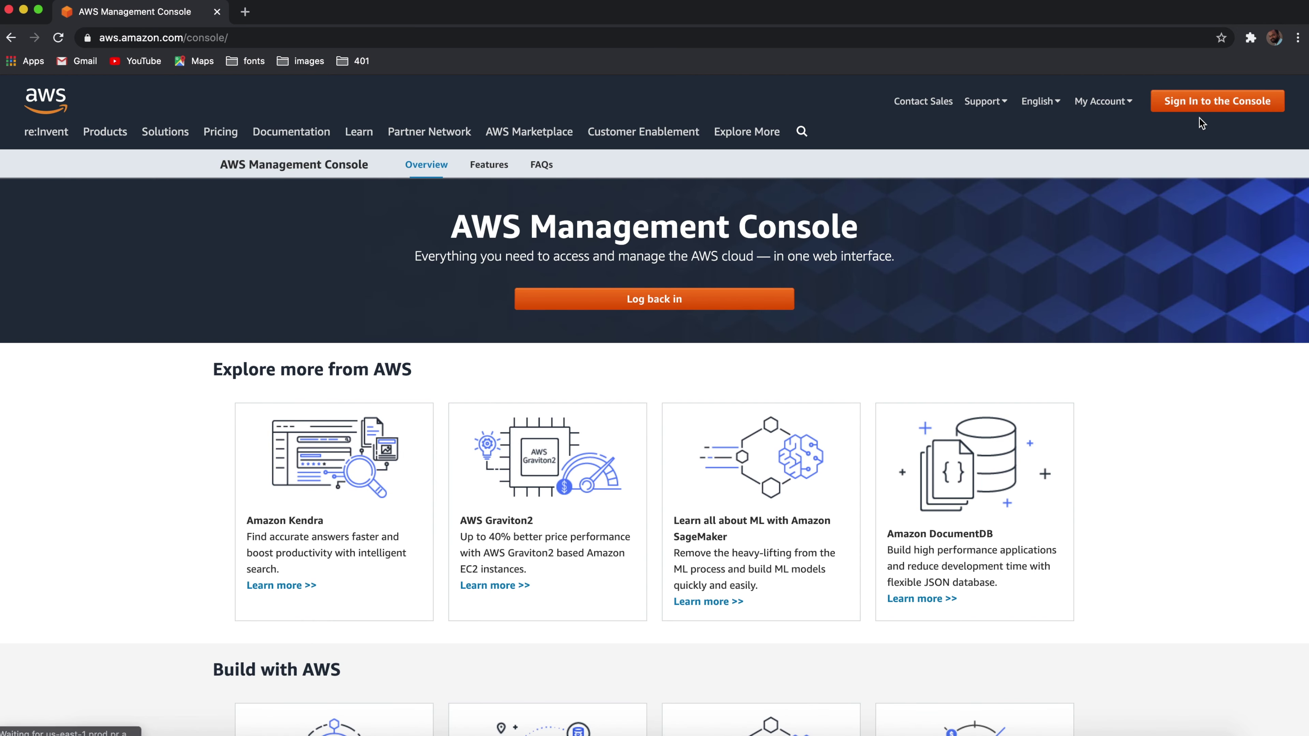
Step: Sign back in as administrator, check testngroup's single user under IAM Groups, then view Policies
left_click(1206, 106)
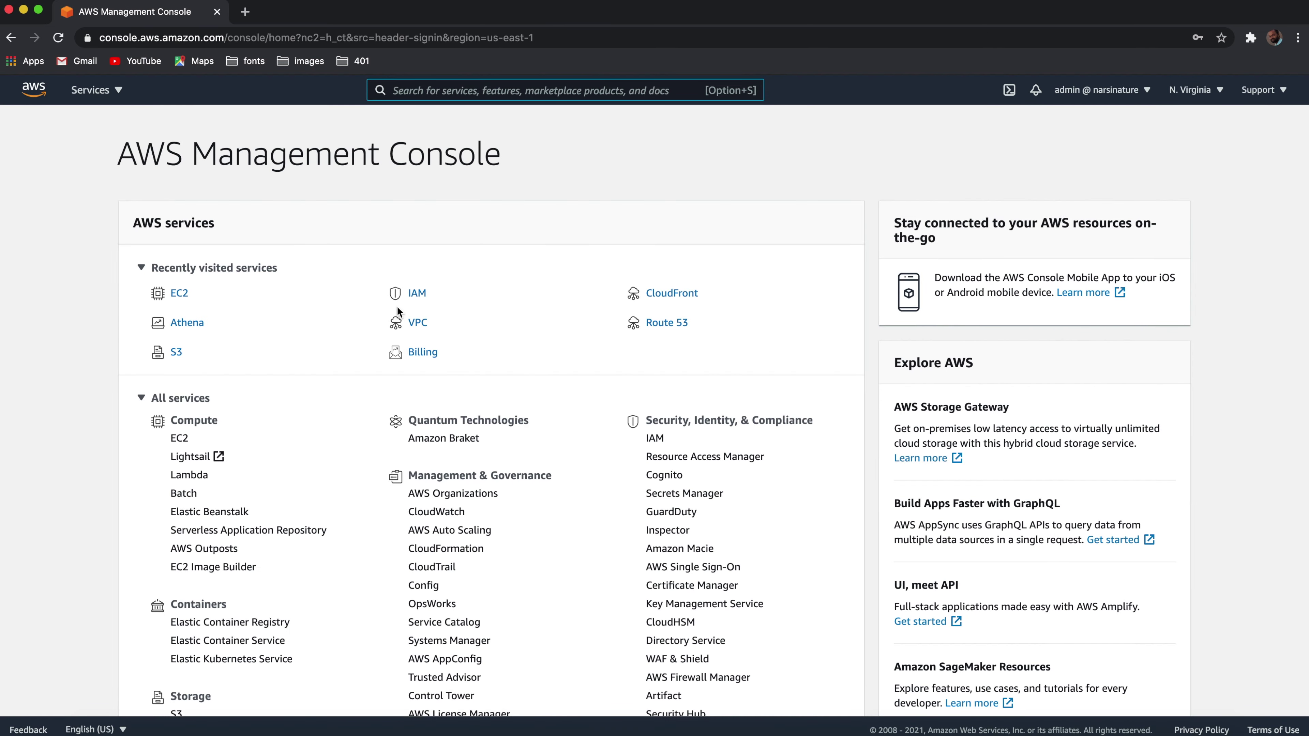
left_click(411, 295)
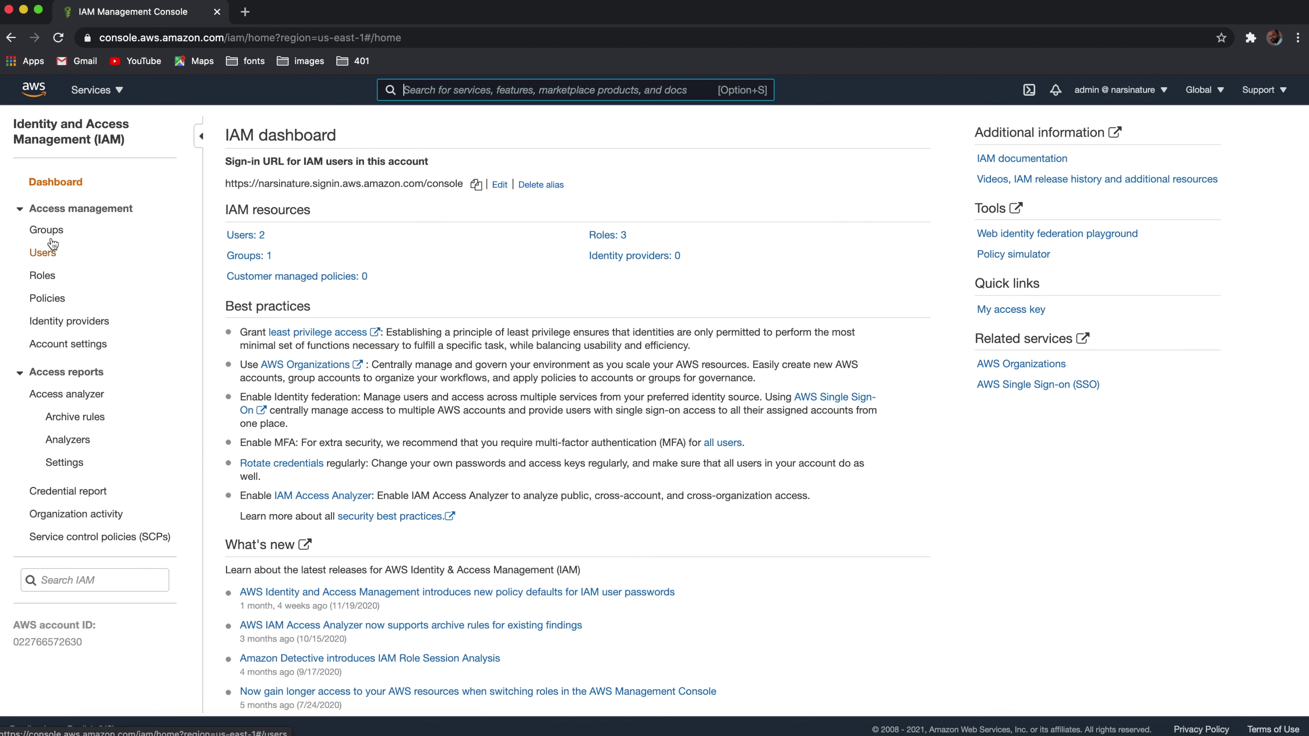
left_click(48, 230)
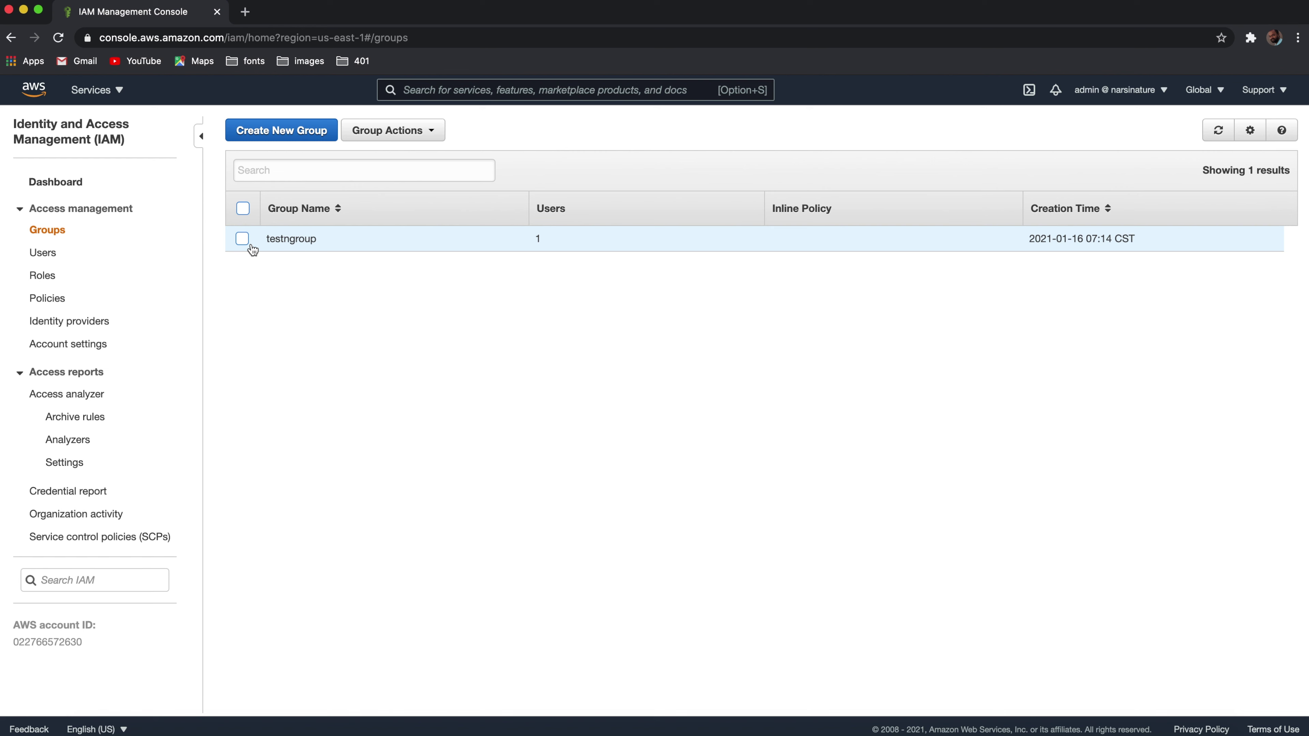
left_click(50, 300)
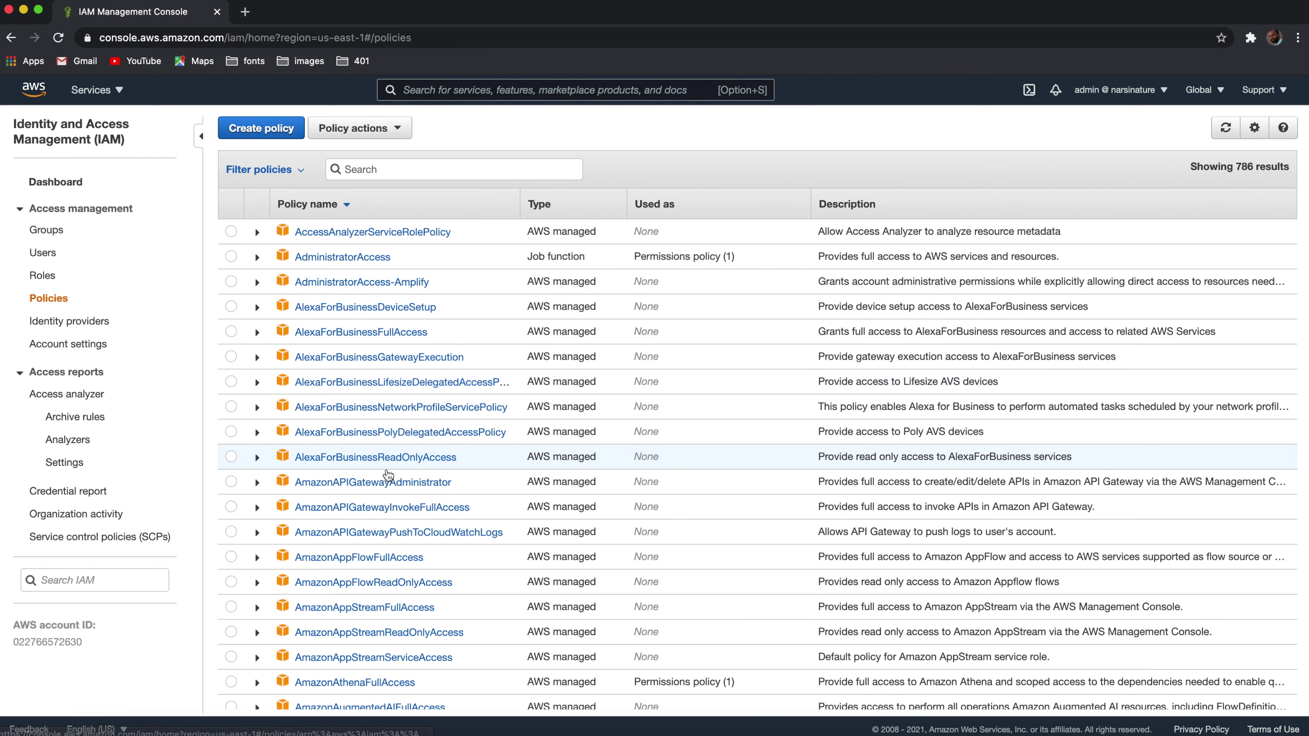
Step: Expand AmazonAthenaFullAccess and highlight its statement allowing athena:* on all resources
scroll(388, 475, "down", 5)
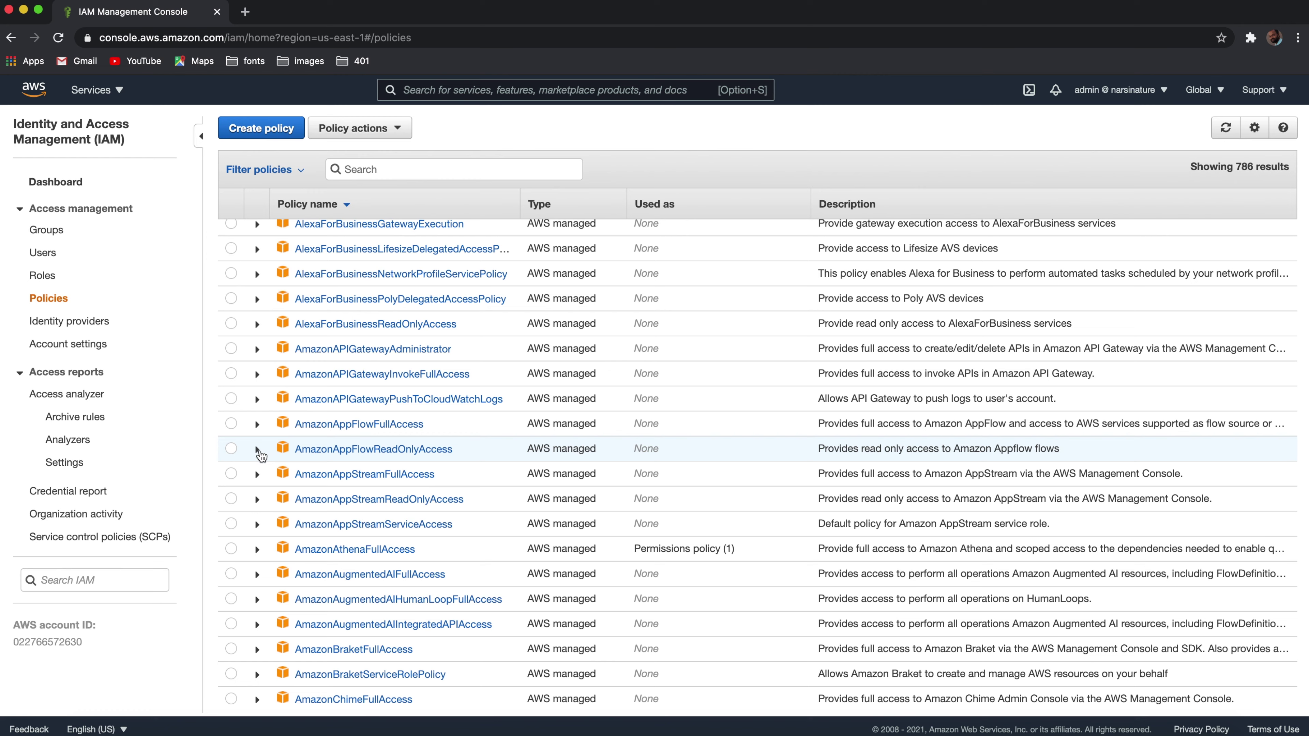
left_click(257, 550)
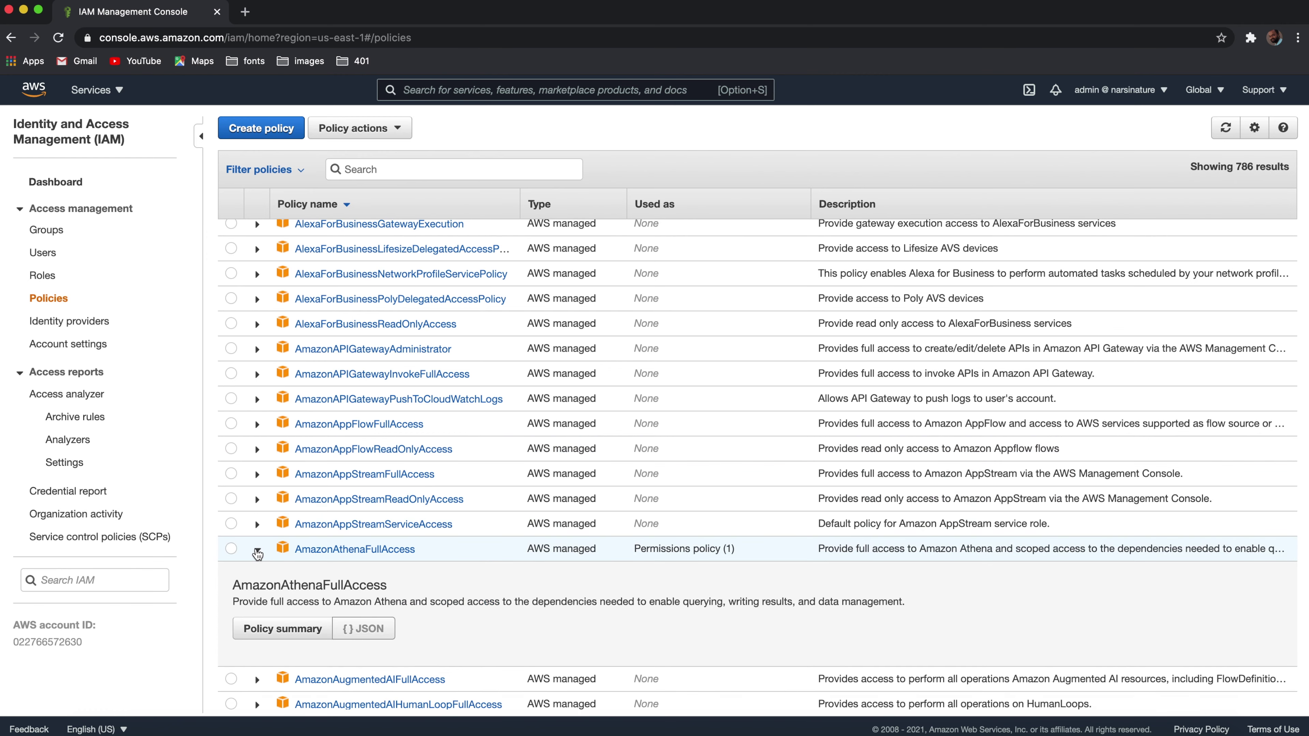
scroll(453, 539, "down", 10)
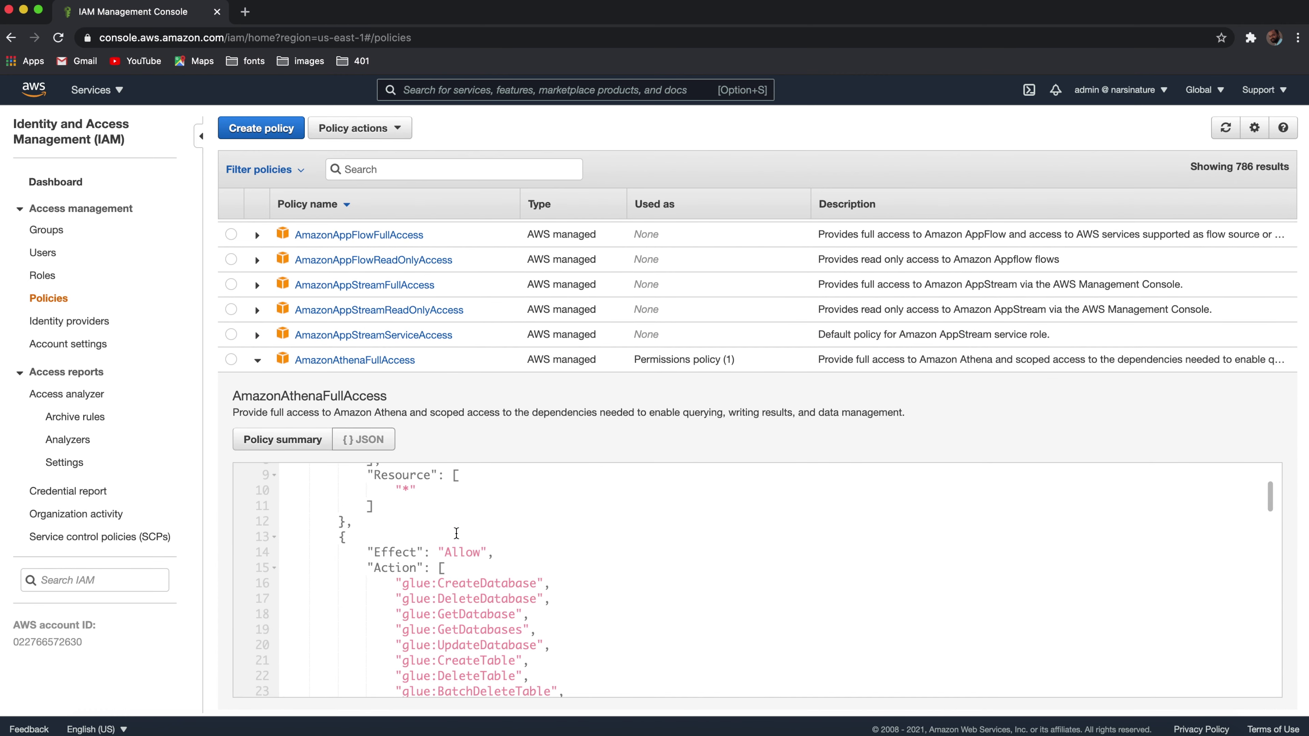
scroll(639, 564, "up", 5)
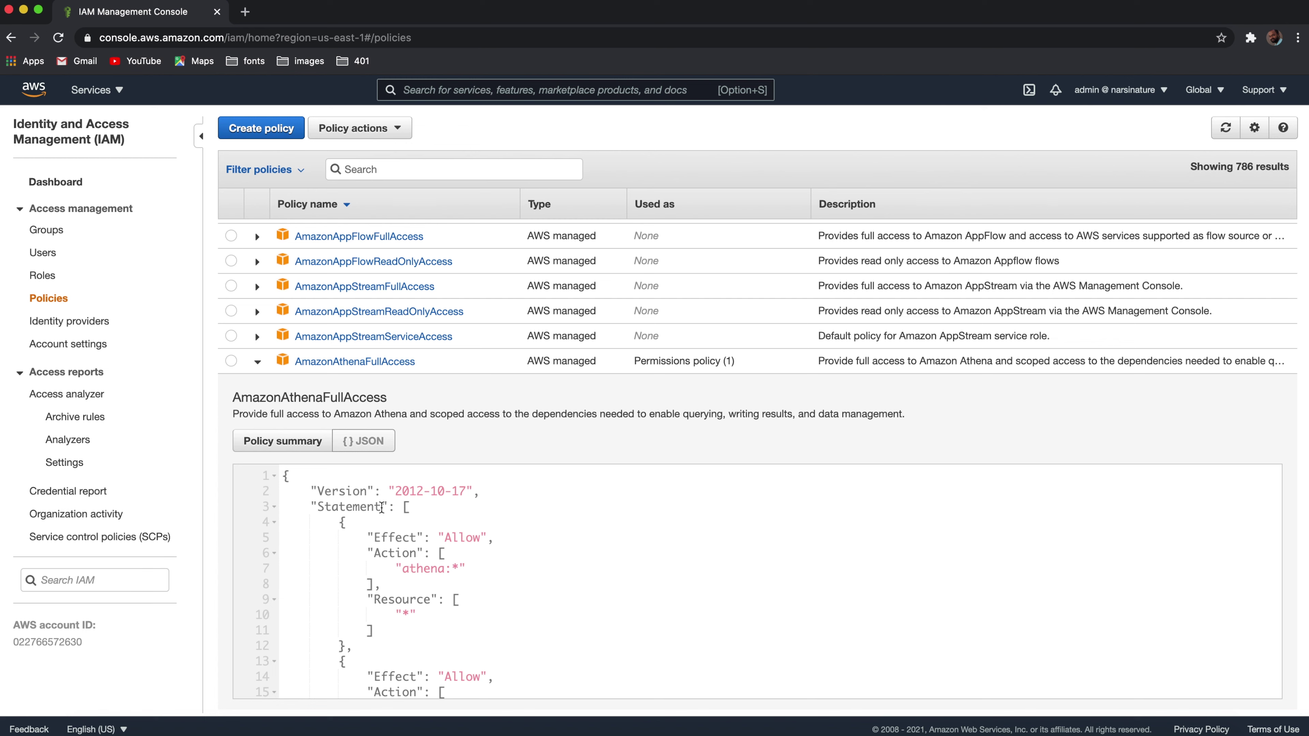
scroll(576, 521, "down", 1)
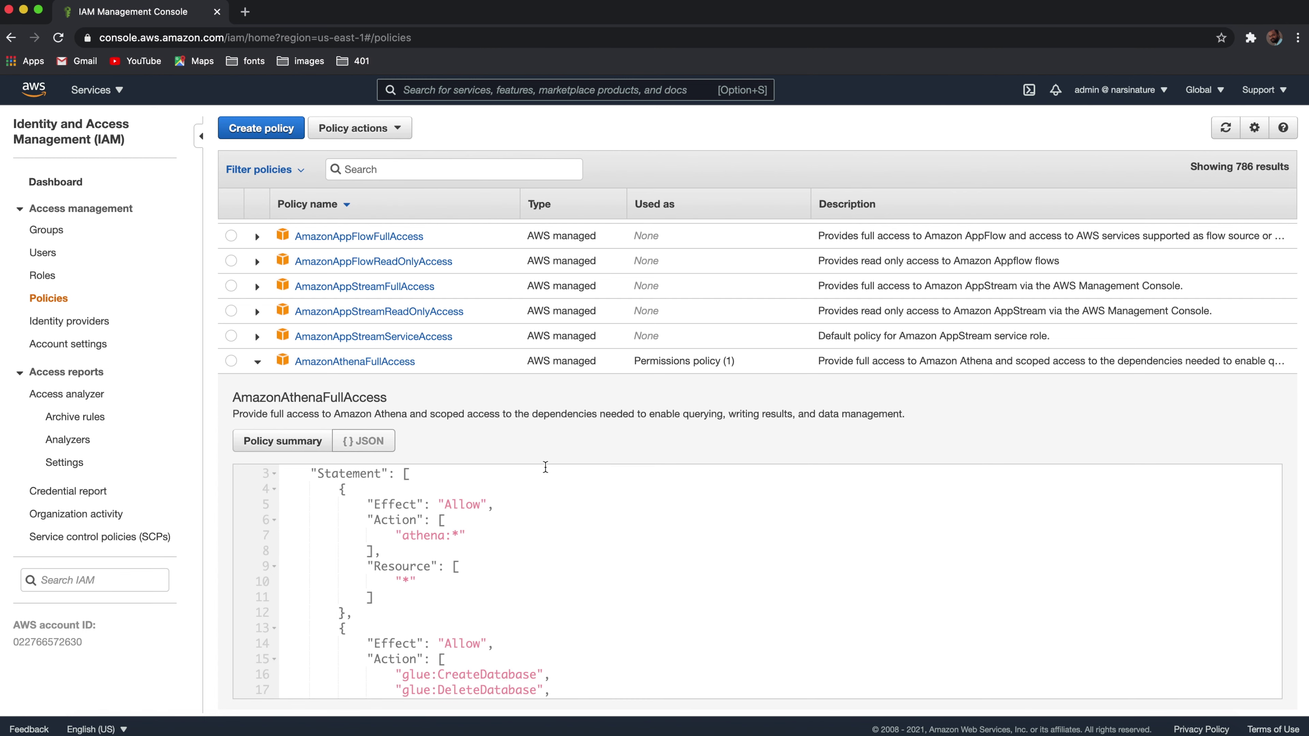
scroll(546, 468, "up", 1)
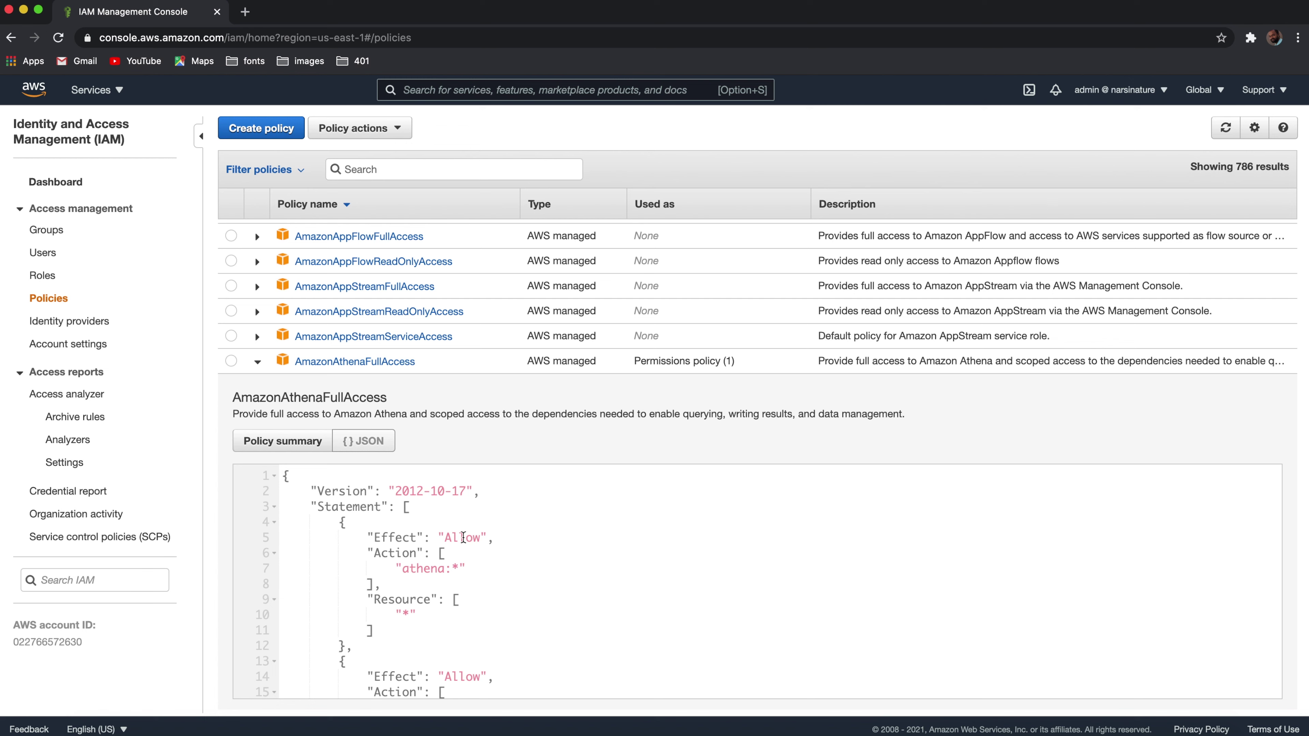
left_click_drag(333, 521, 369, 645)
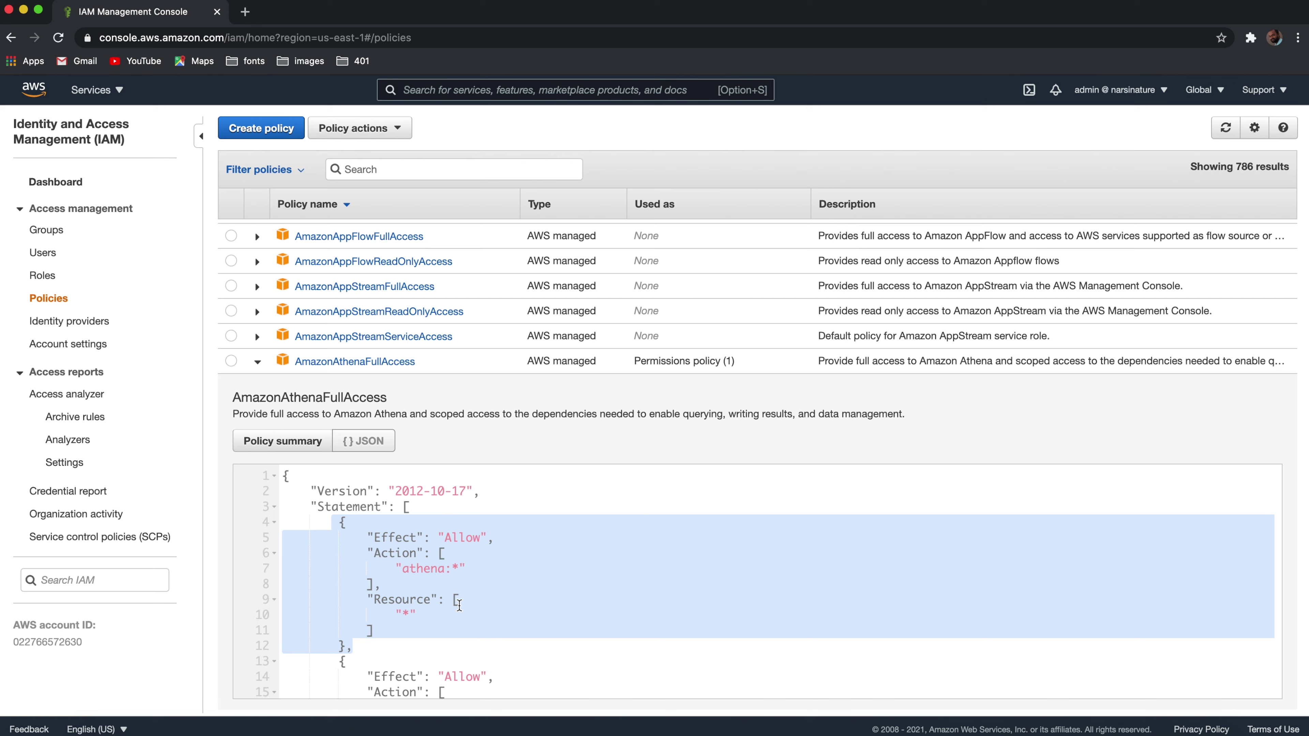
scroll(580, 629, "down", 5)
scroll(580, 629, "down", 3)
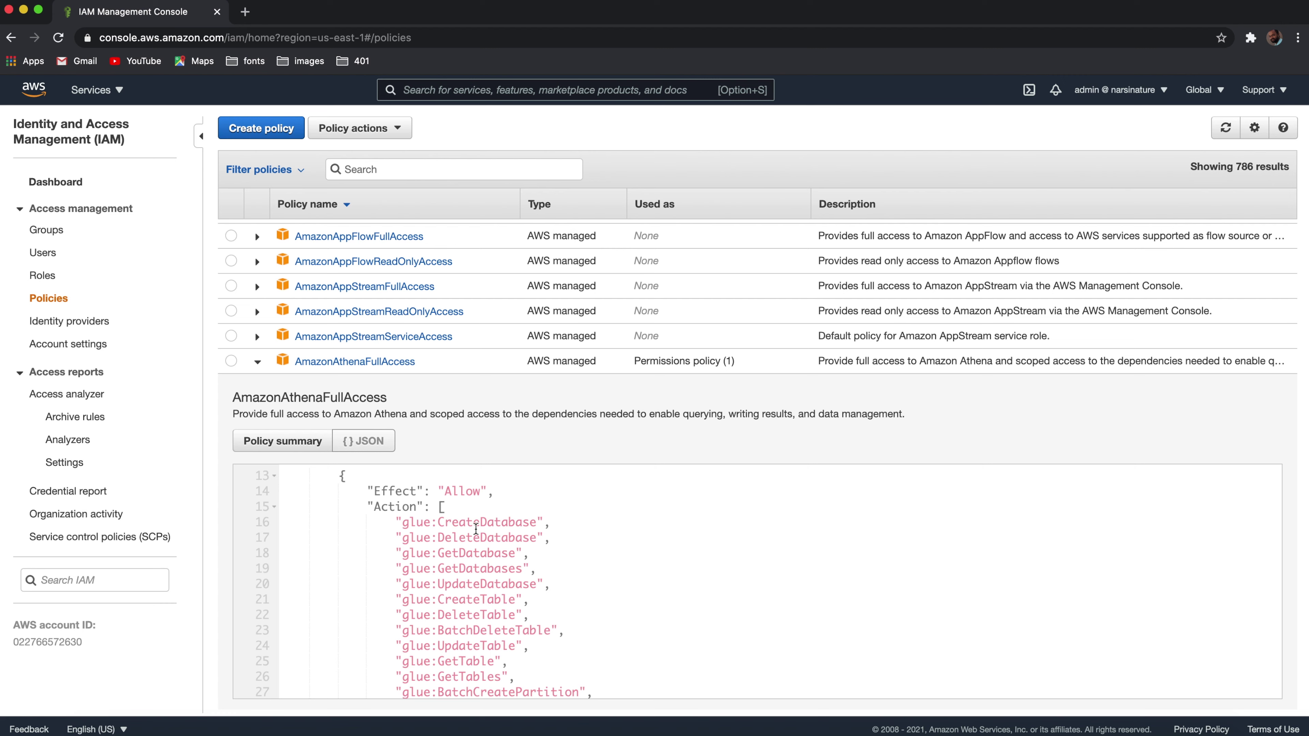
scroll(531, 609, "down", 1)
scroll(531, 609, "down", 10)
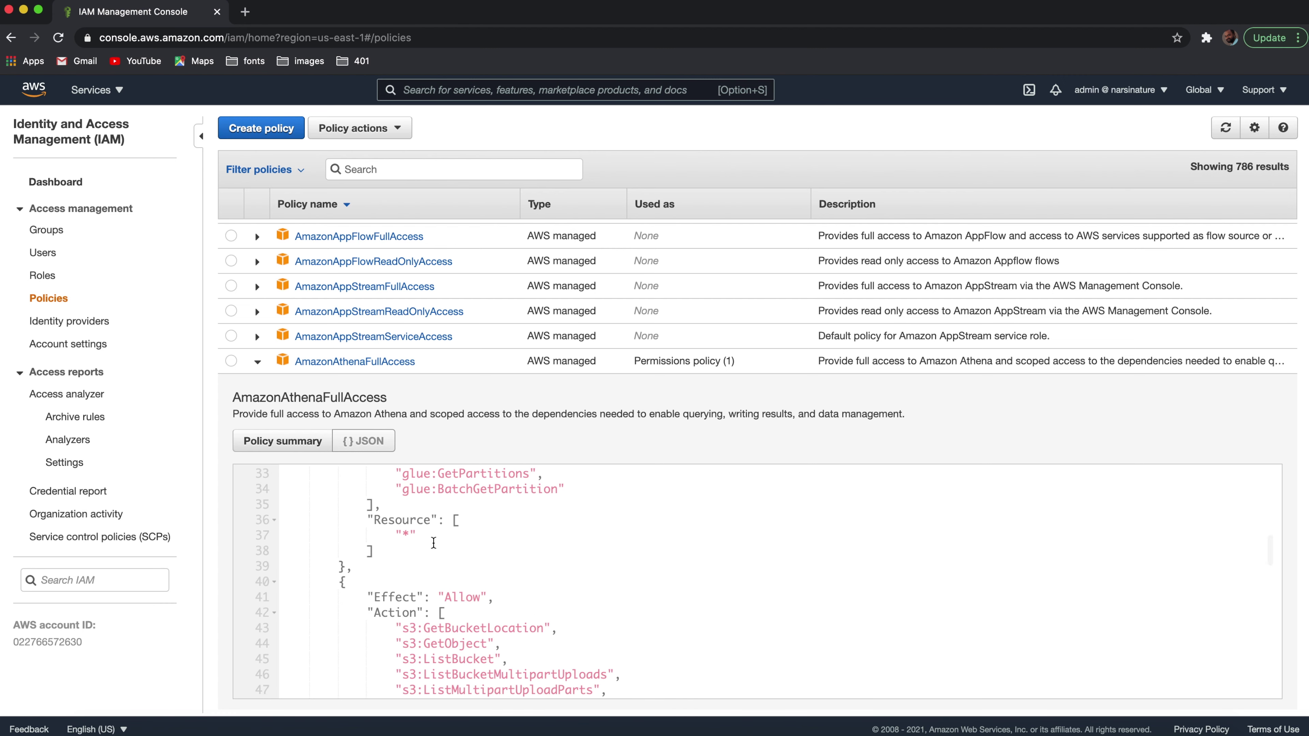
scroll(516, 570, "down", 5)
scroll(516, 570, "up", 2)
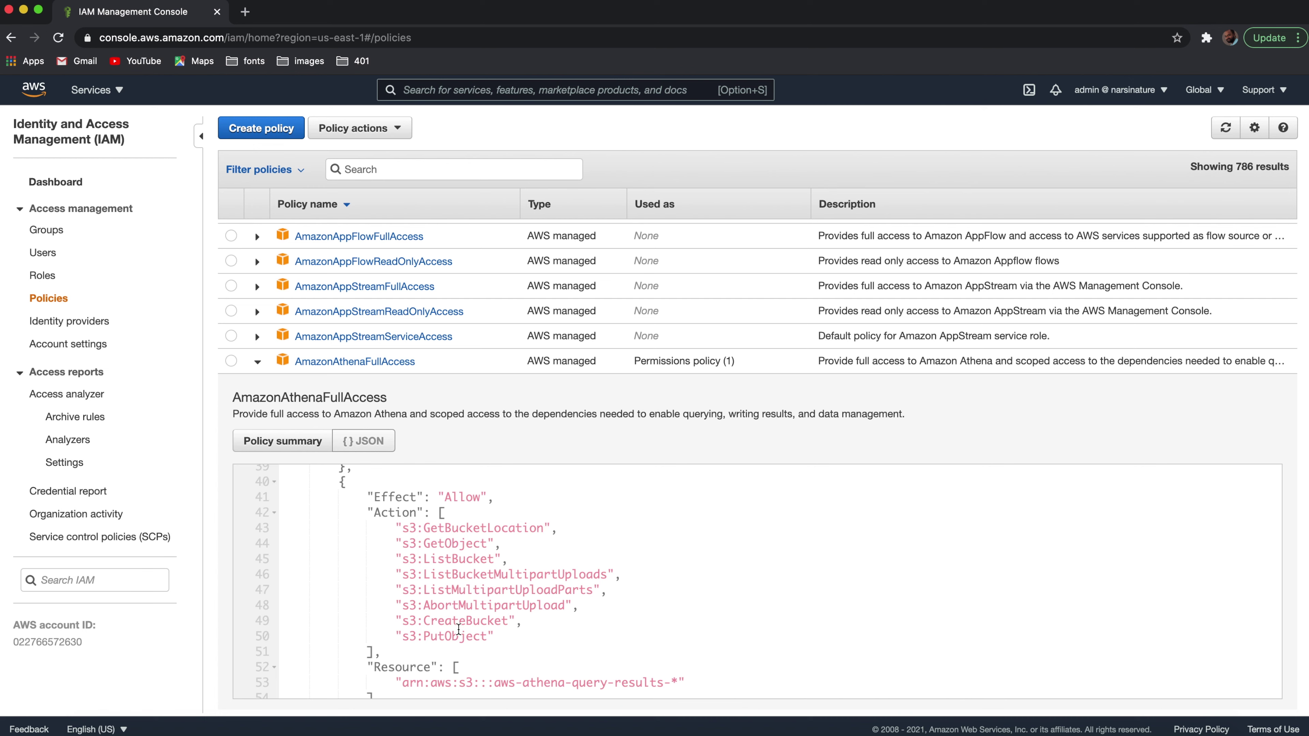
scroll(456, 624, "down", 1)
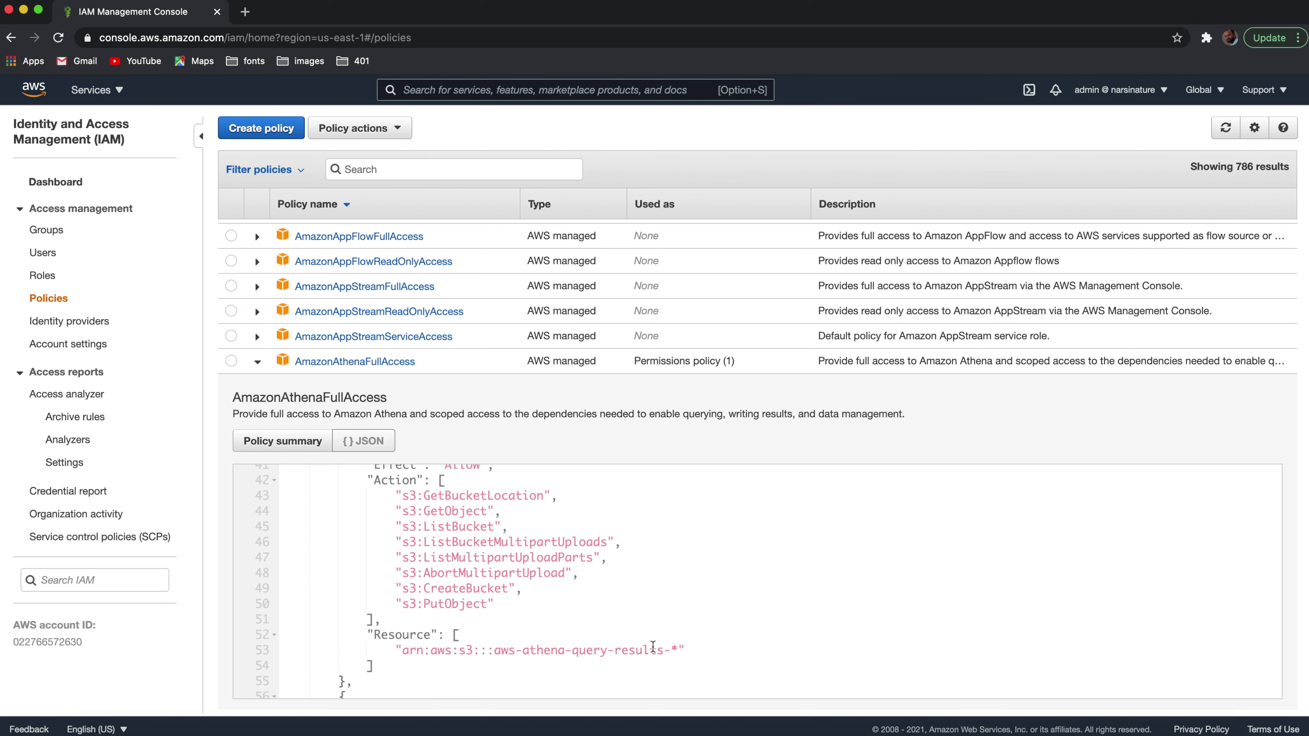
scroll(653, 646, "down", 5)
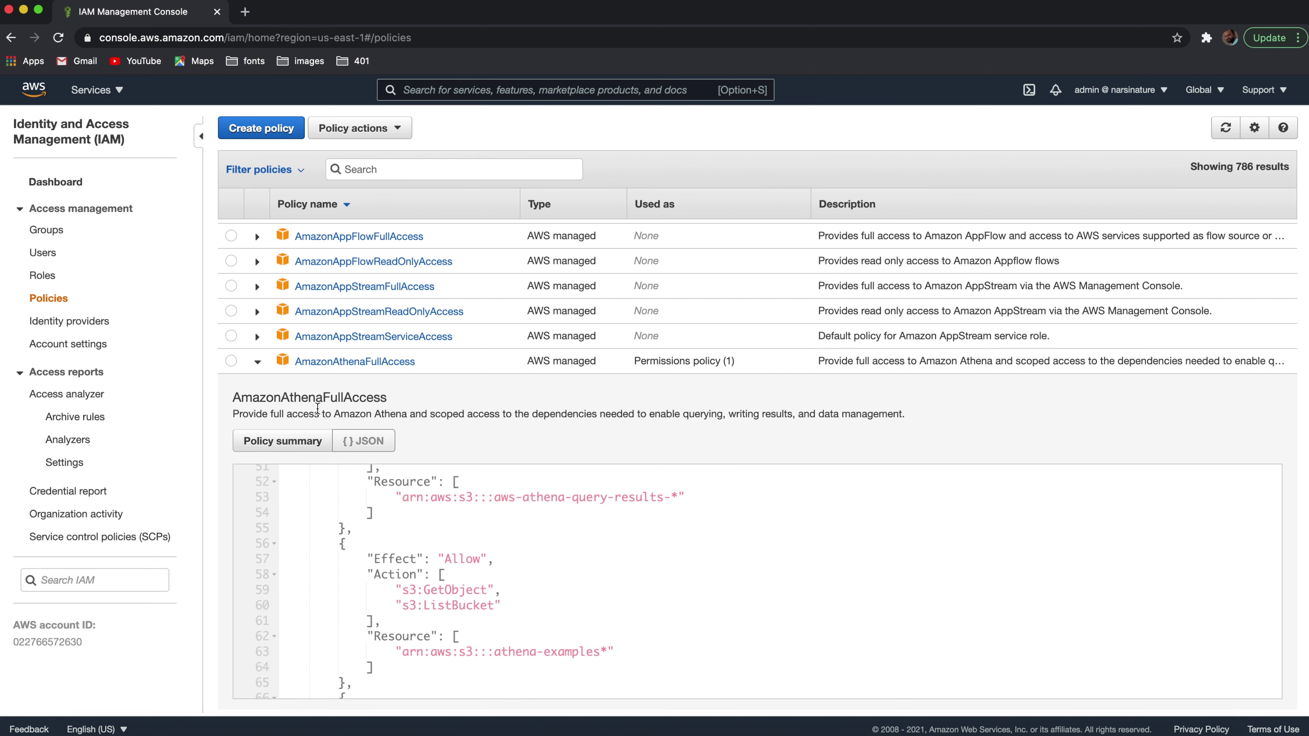
left_click(39, 278)
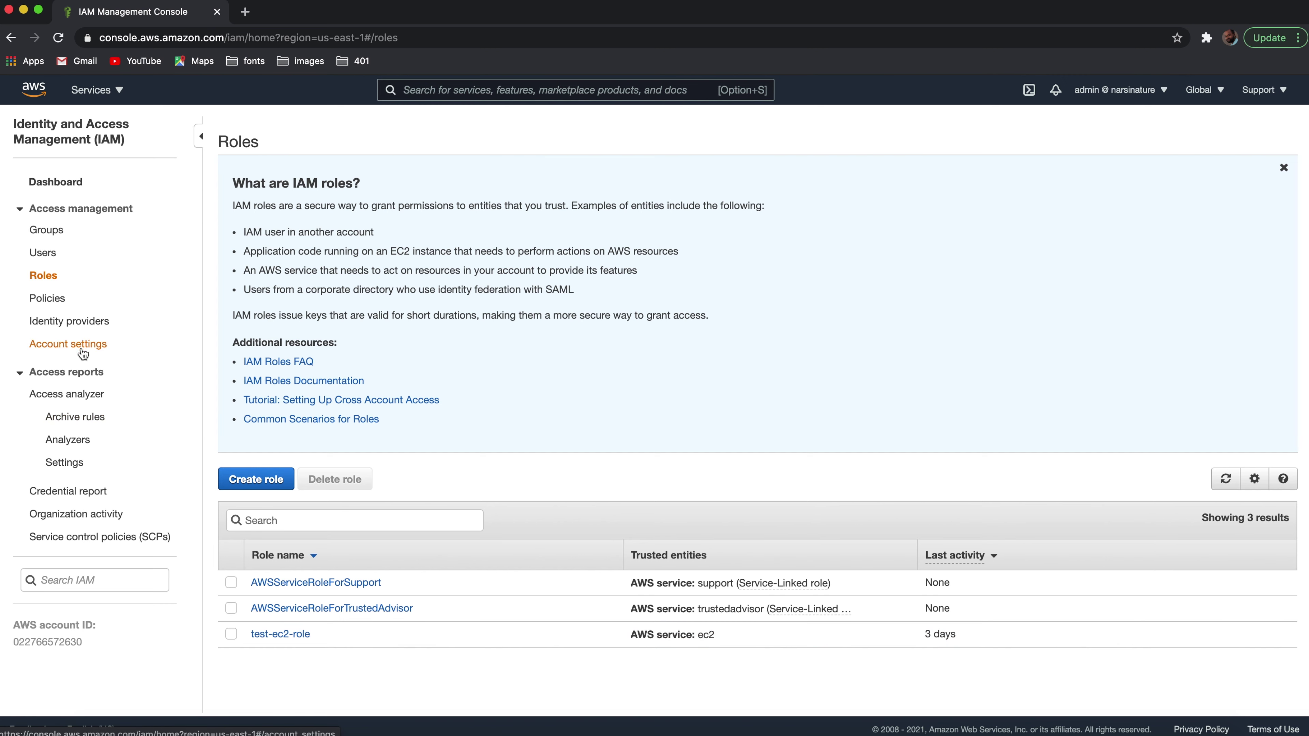
Step: Check the empty Identity providers list, start adding a SAML provider, then return to Roles
left_click(52, 328)
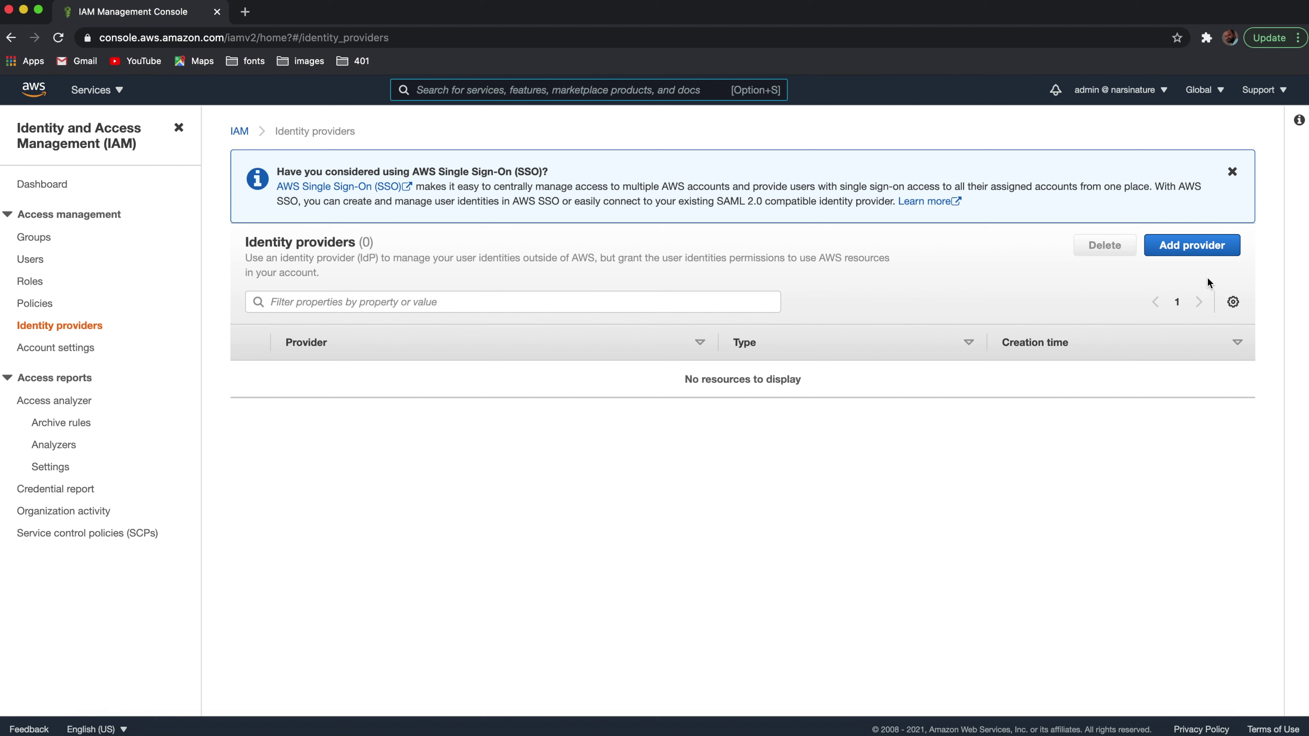
left_click(1201, 248)
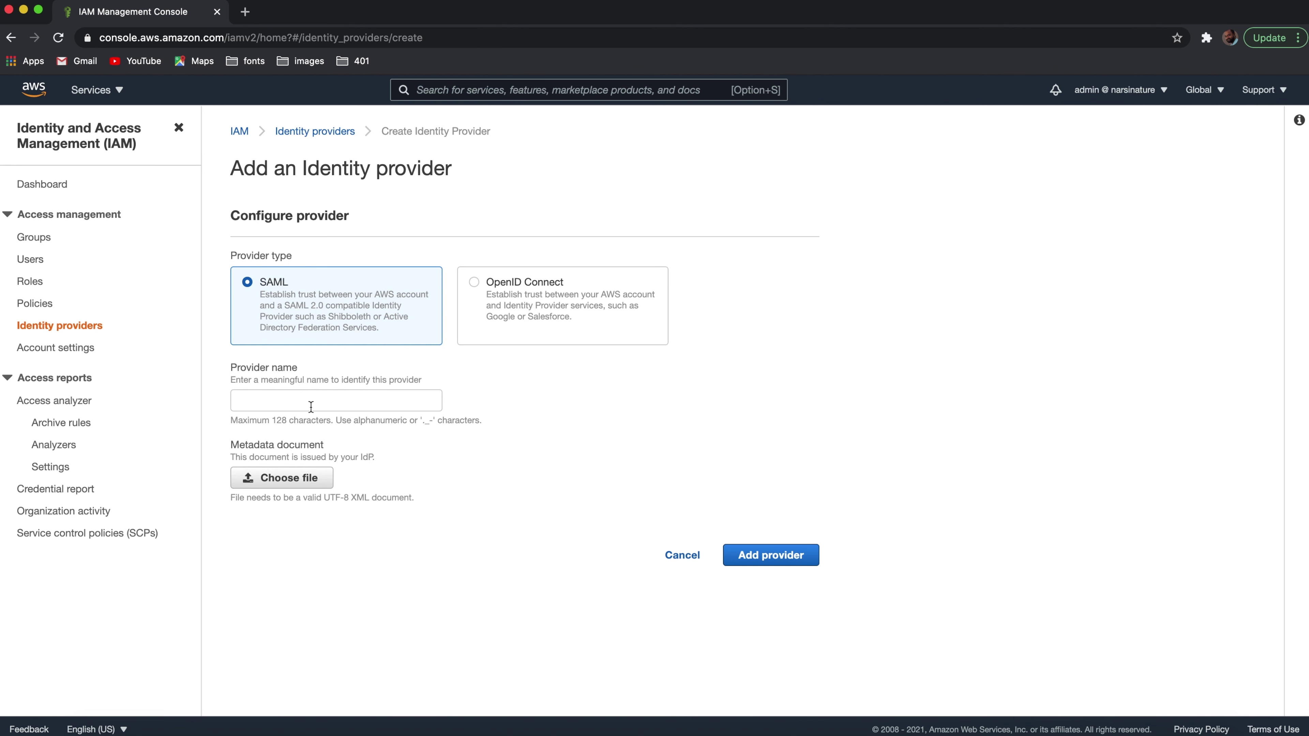
left_click(34, 282)
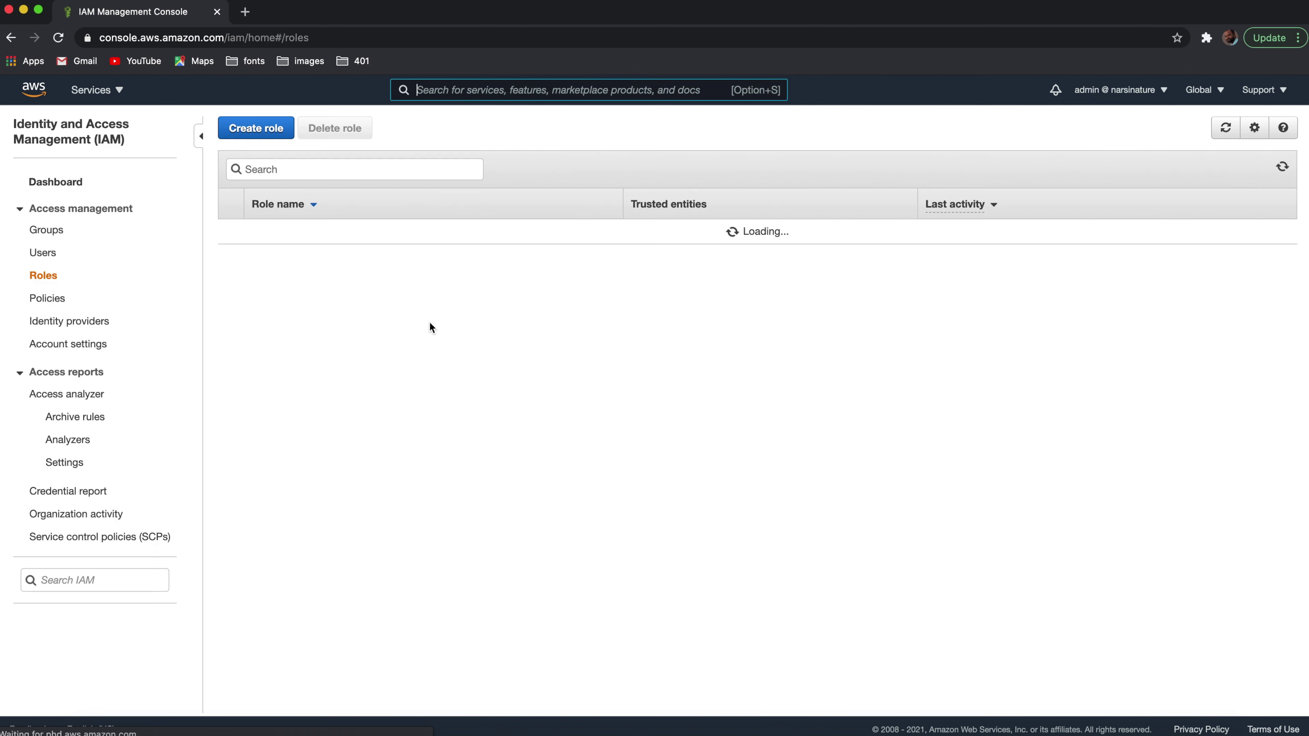